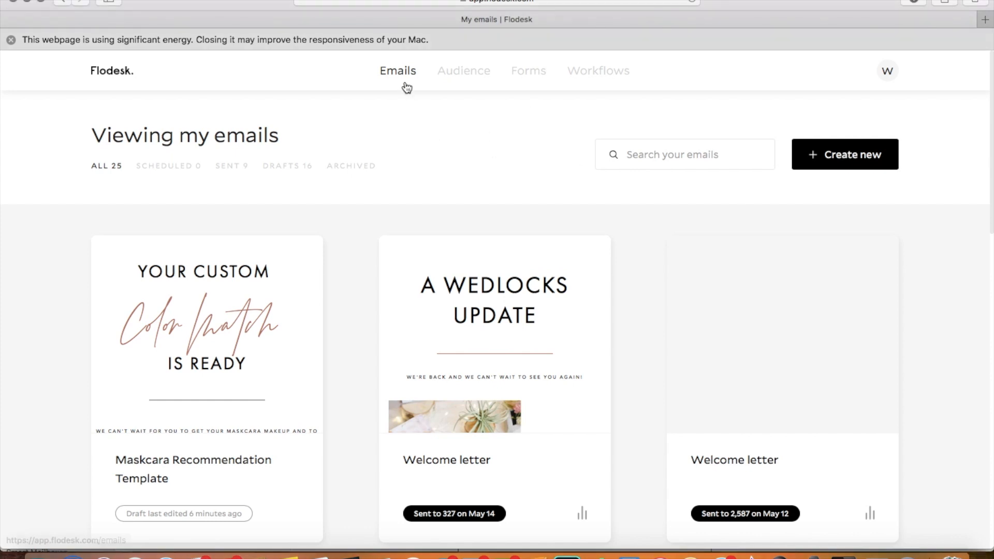
Step: Start a new email and filter the templates to the #UpMyEmailGame category
click(844, 161)
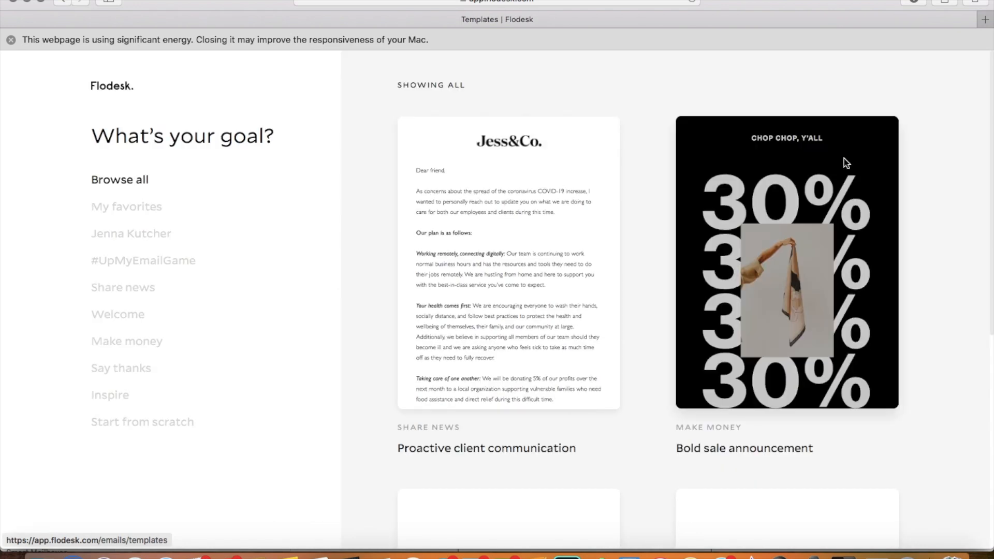
scroll(406, 251, down, 5)
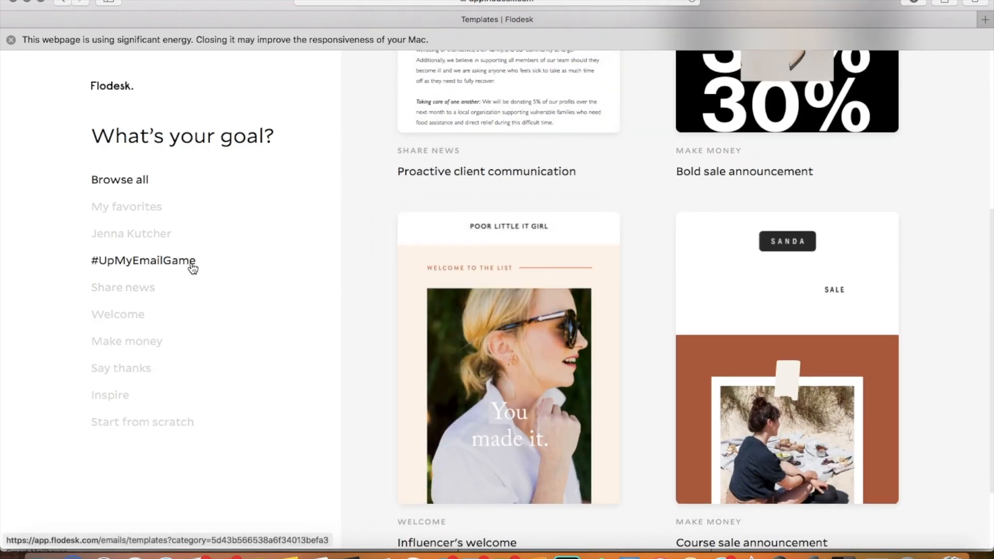
click(157, 265)
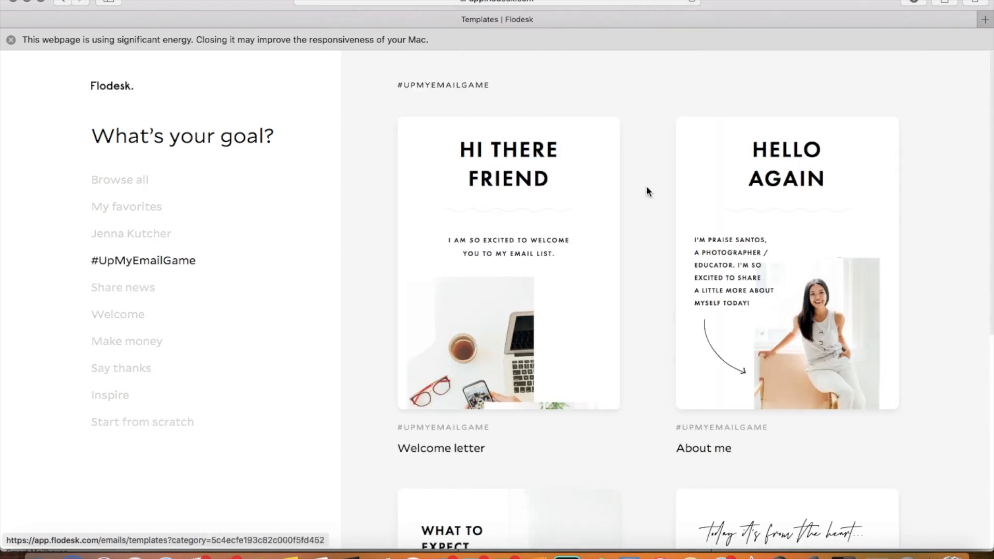
Step: Choose the "About me" template from the #UpMyEmailGame collection and open it for customizing
mouse_move(800, 311)
scroll(802, 317, down, 1)
scroll(802, 317, down, 3)
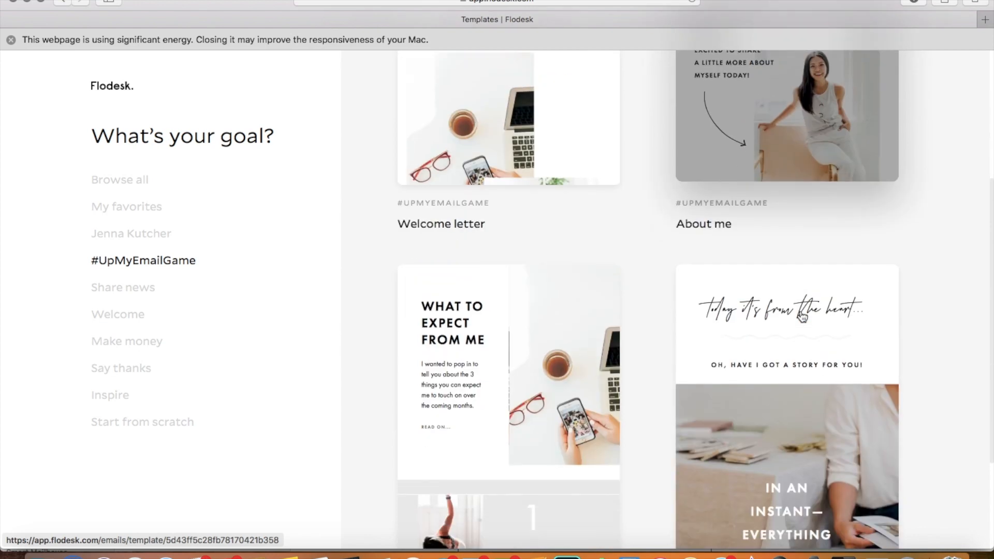
scroll(802, 316, up, 4)
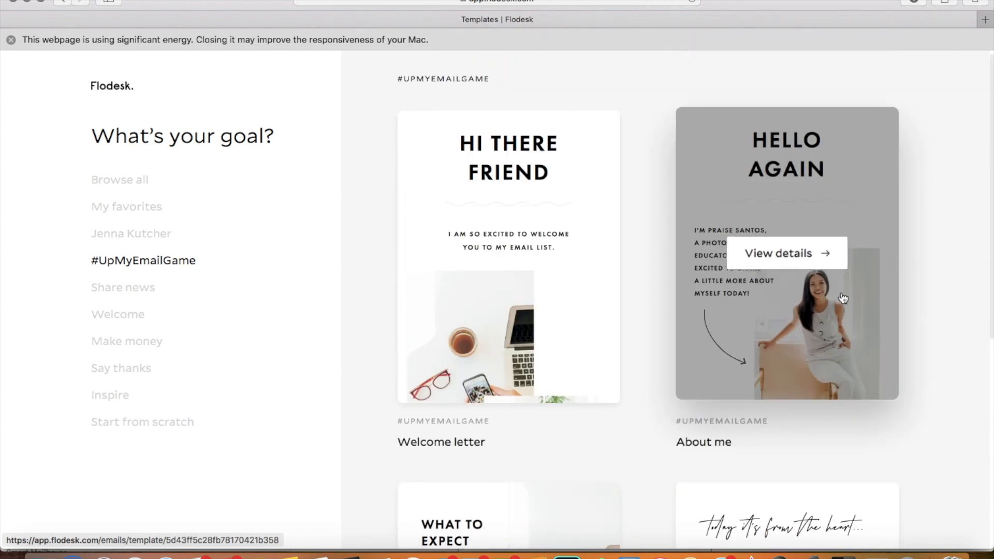
scroll(781, 249, down, 7)
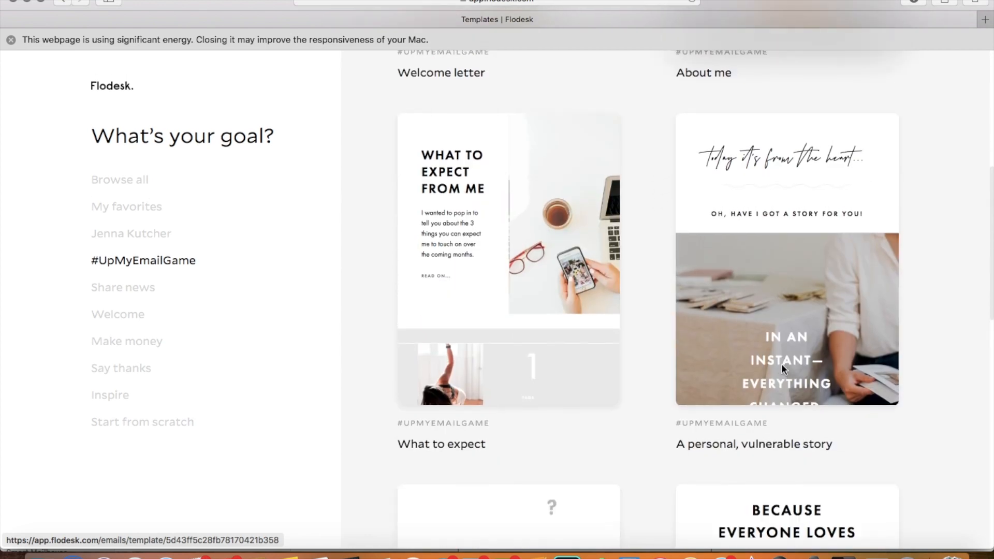
scroll(784, 370, up, 8)
scroll(783, 367, down, 10)
scroll(781, 363, up, 10)
click(762, 257)
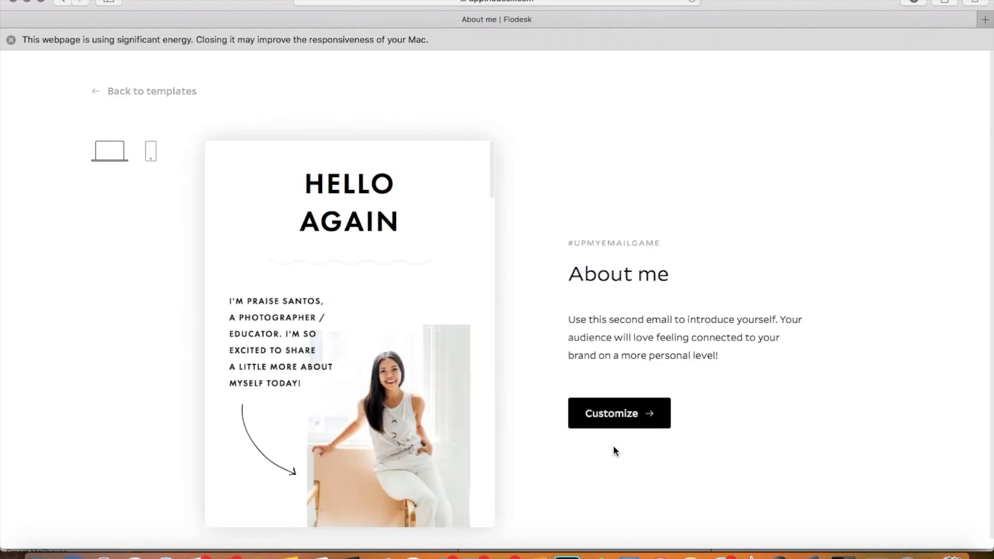
click(608, 421)
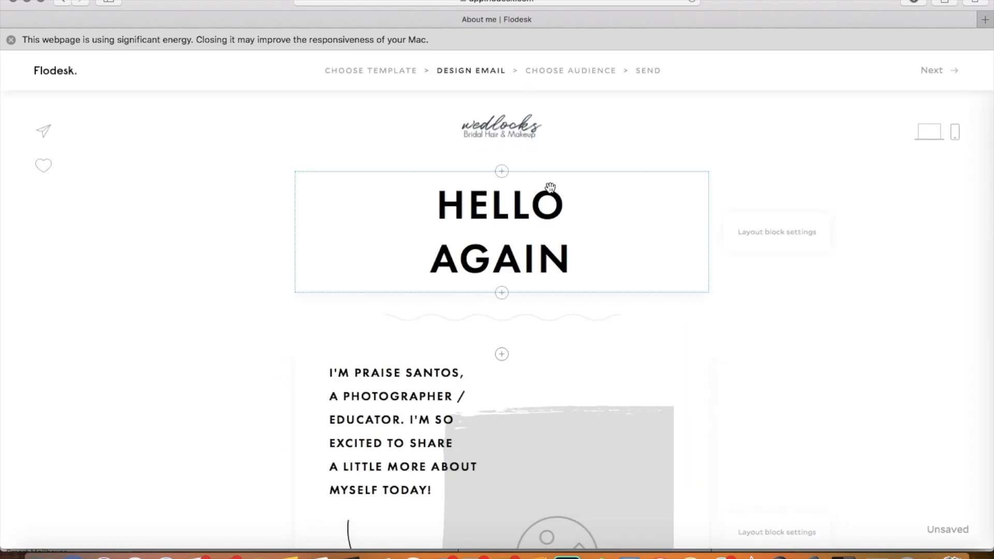
drag(540, 125, 521, 383)
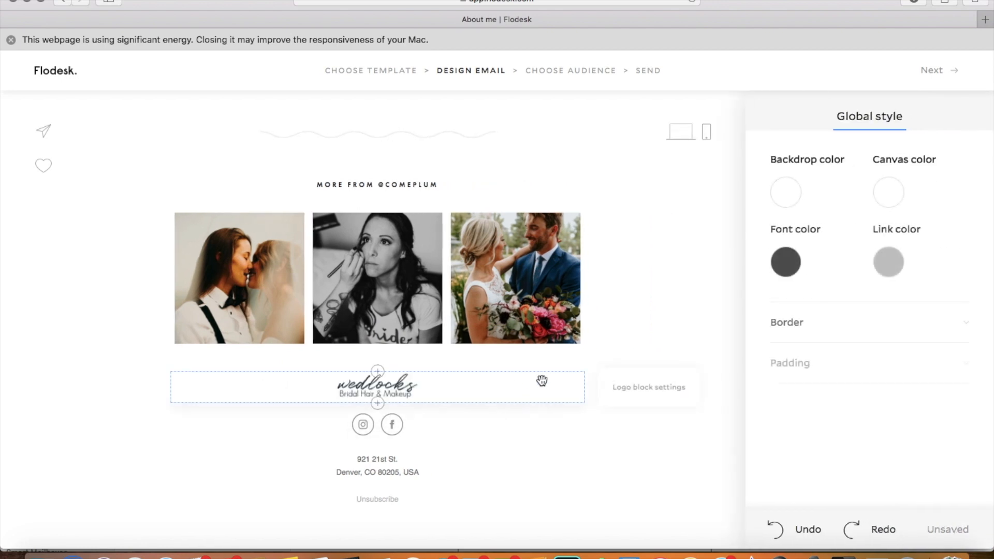
scroll(528, 435, up, 8)
scroll(528, 435, down, 8)
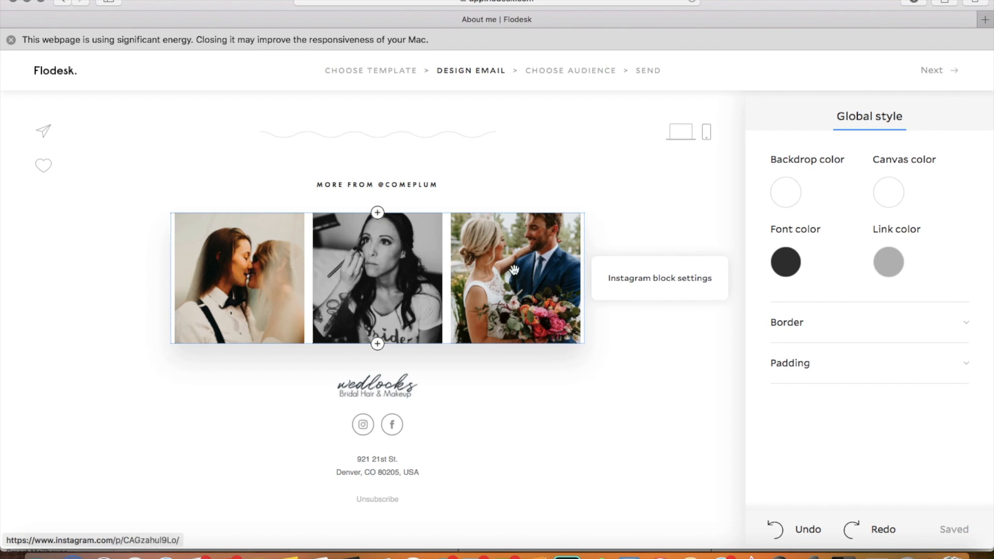
click(448, 190)
key(BackSpace)
key(BackSpace)
key(BackSpace)
key(BackSpace)
key(BackSpace)
key(BackSpace)
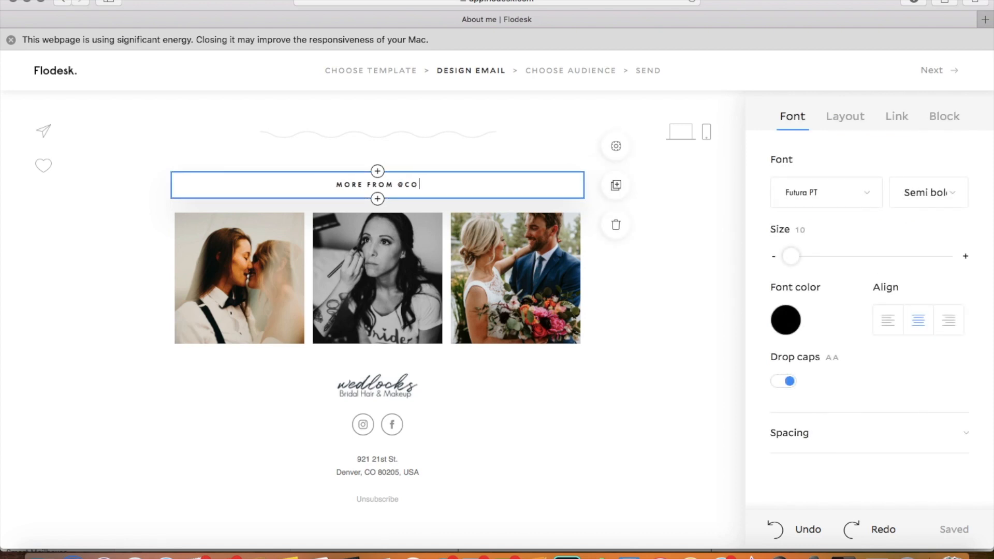
key(BackSpace)
key(BackSpace)
text(wedlocks)
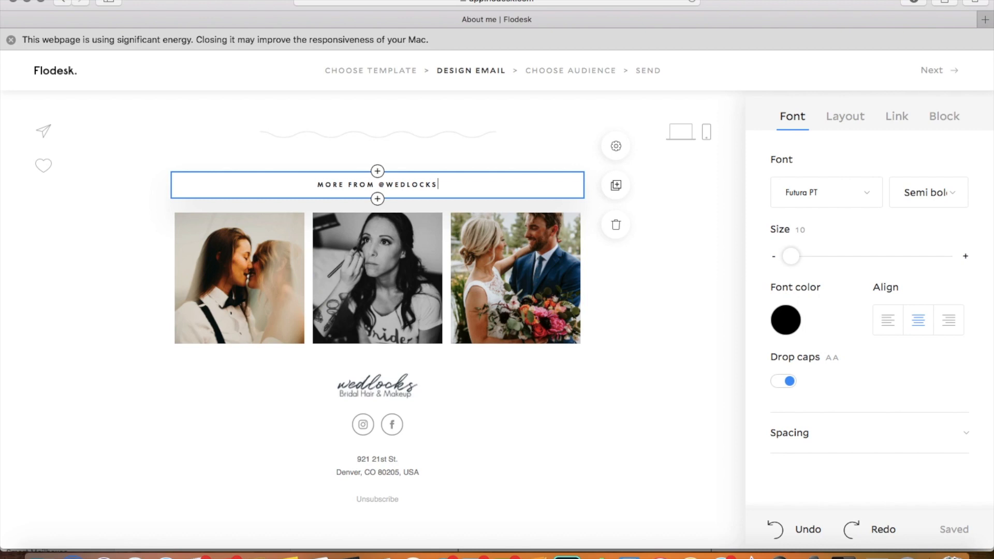
click(487, 131)
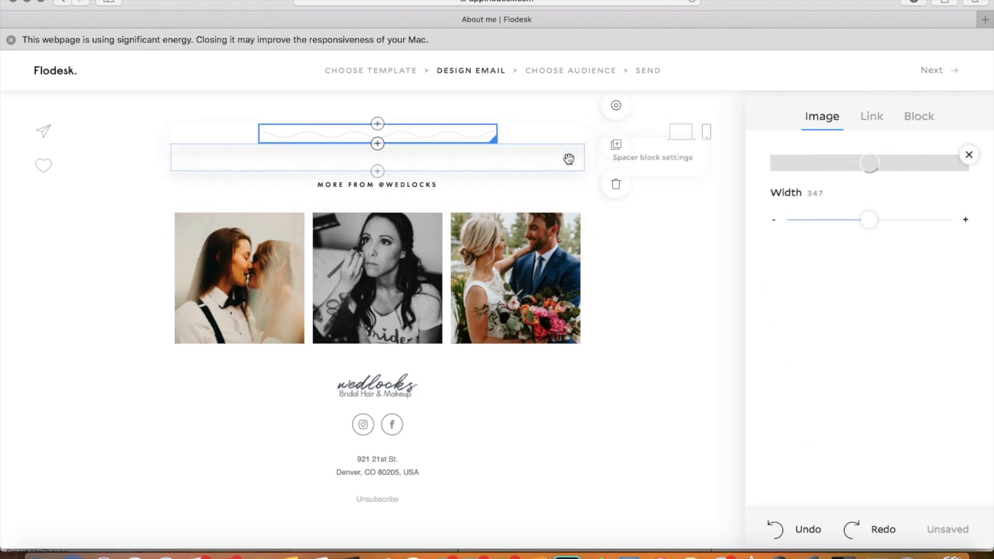
click(616, 187)
scroll(616, 188, up, 6)
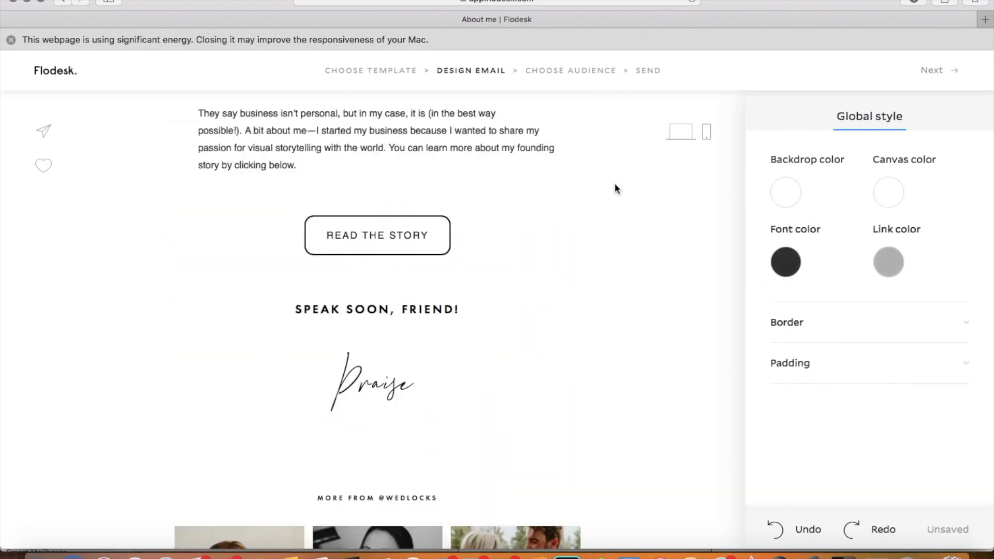
scroll(615, 189, down, 1)
scroll(615, 189, up, 5)
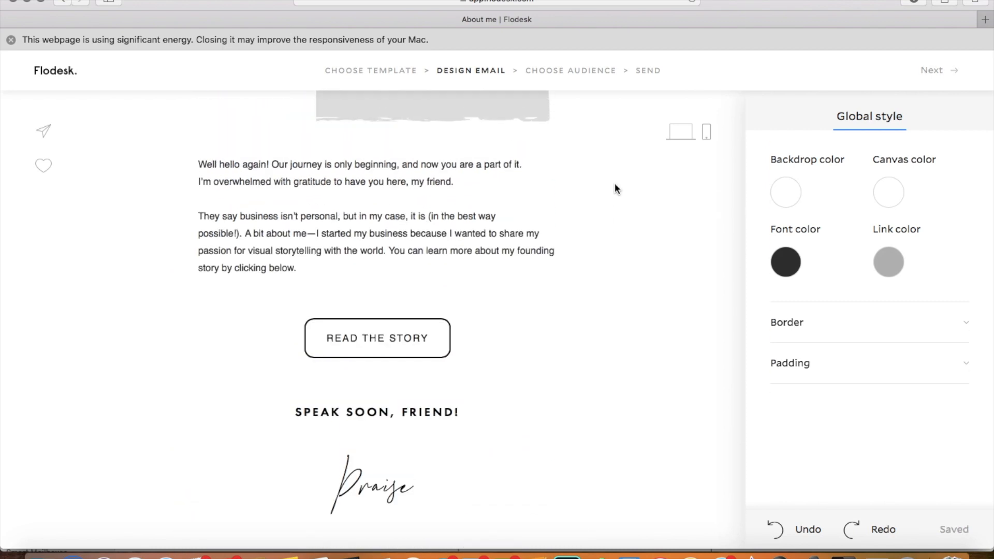
click(422, 432)
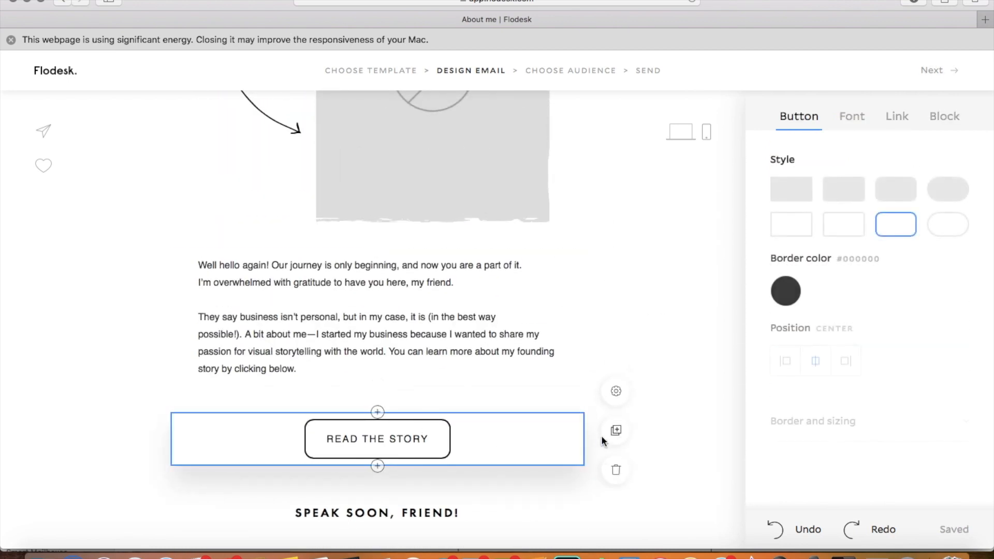
click(621, 479)
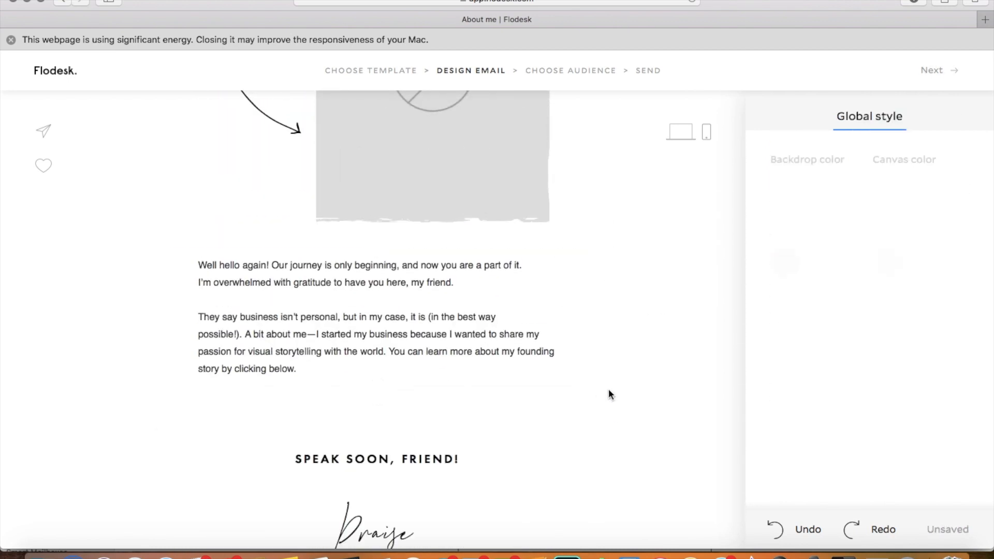
Step: Delete the "Well hello again!" text block and the self-introduction layout with the arrow and placeholder image
click(578, 316)
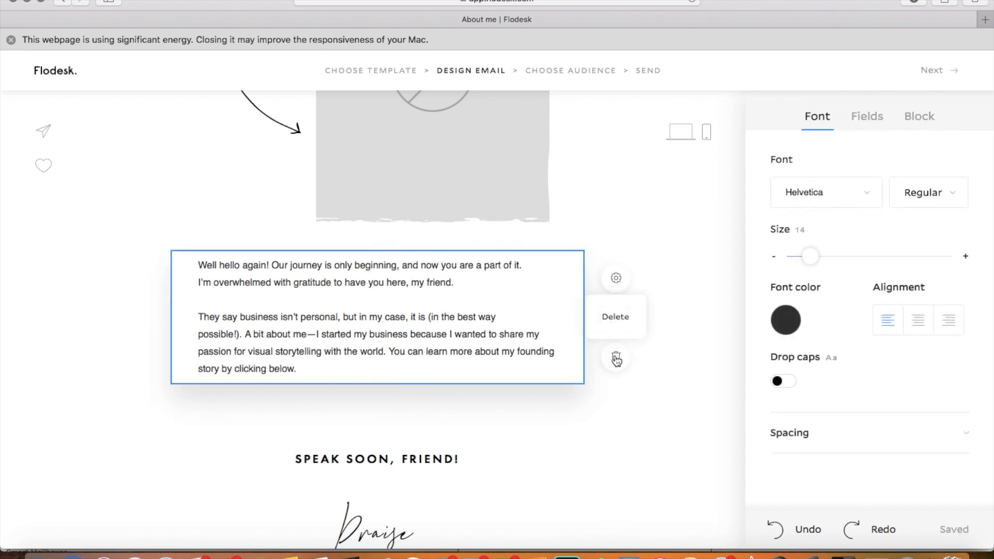
click(616, 359)
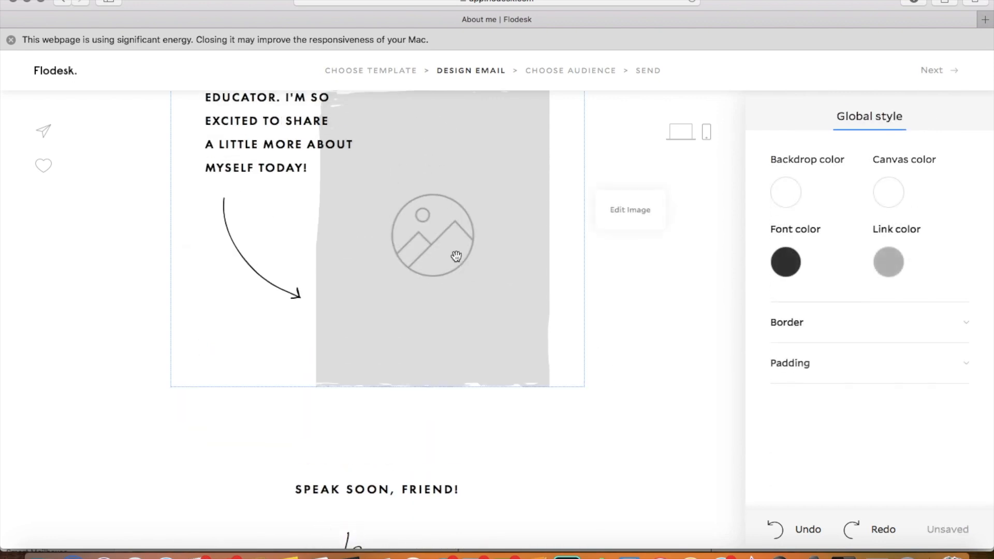
click(455, 255)
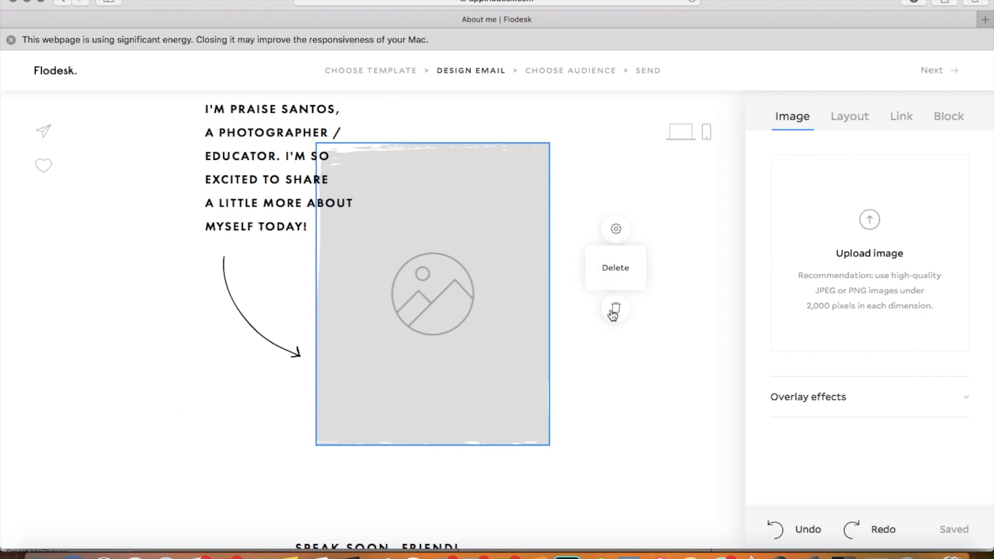
click(614, 309)
Step: Delete the wavy divider block beneath the "HELLO AGAIN" heading
scroll(610, 315, up, 5)
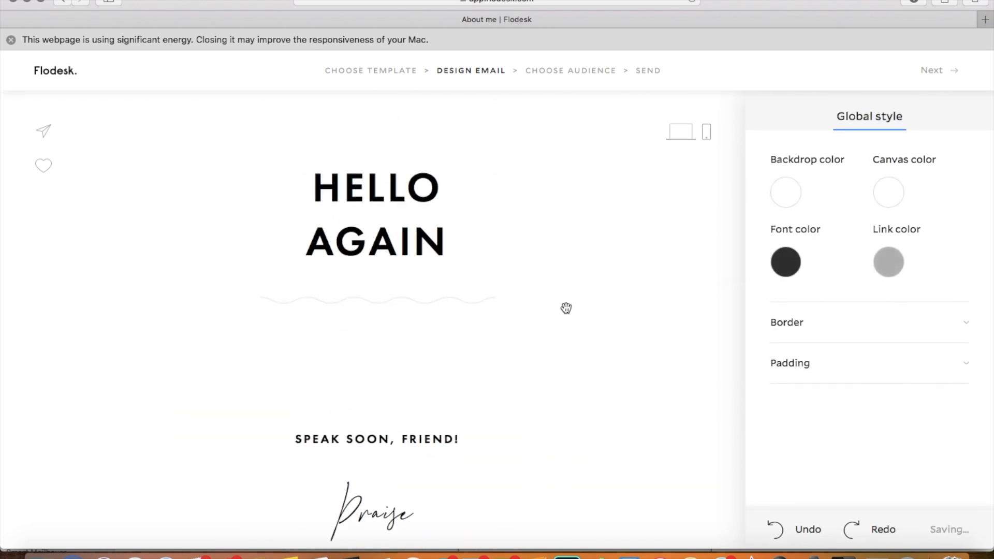
click(499, 303)
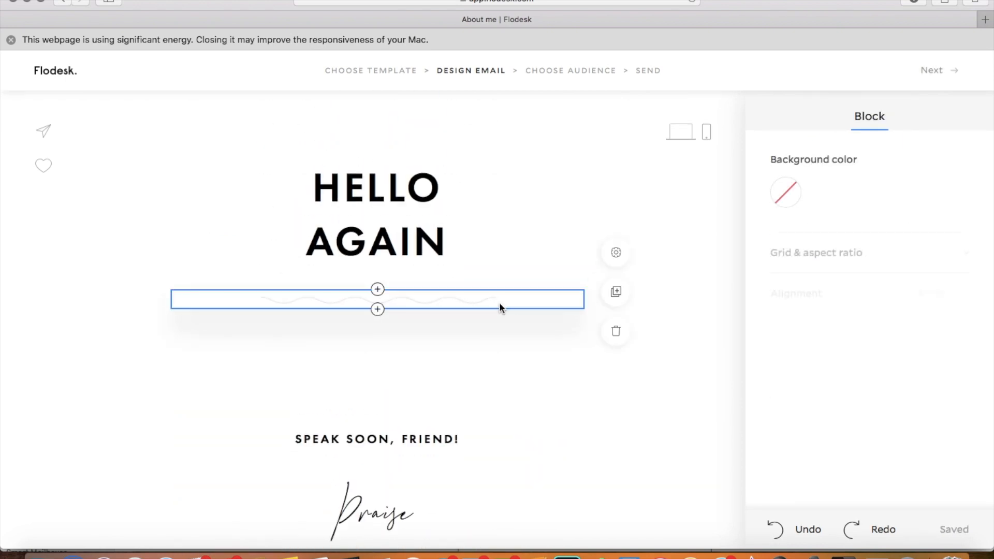
click(616, 342)
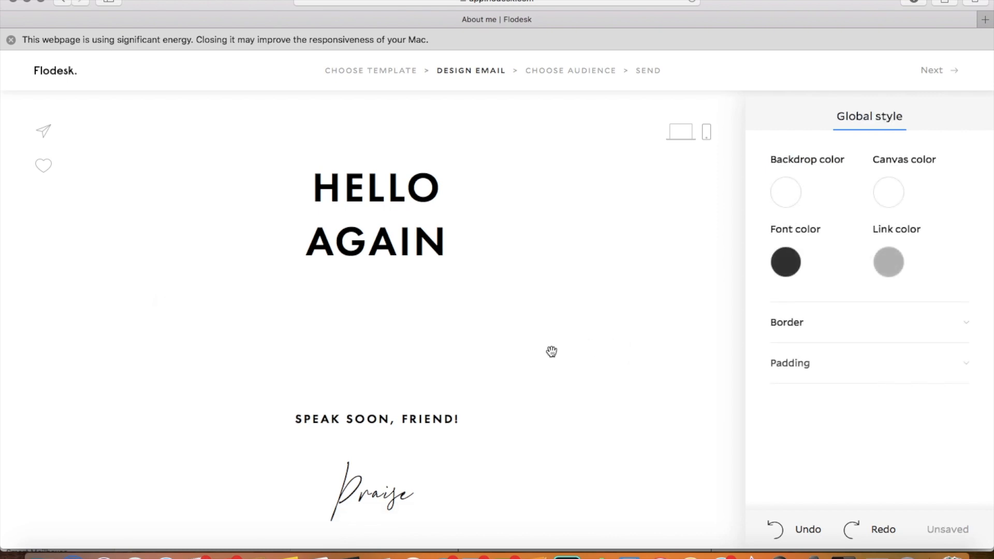
scroll(528, 401, down, 5)
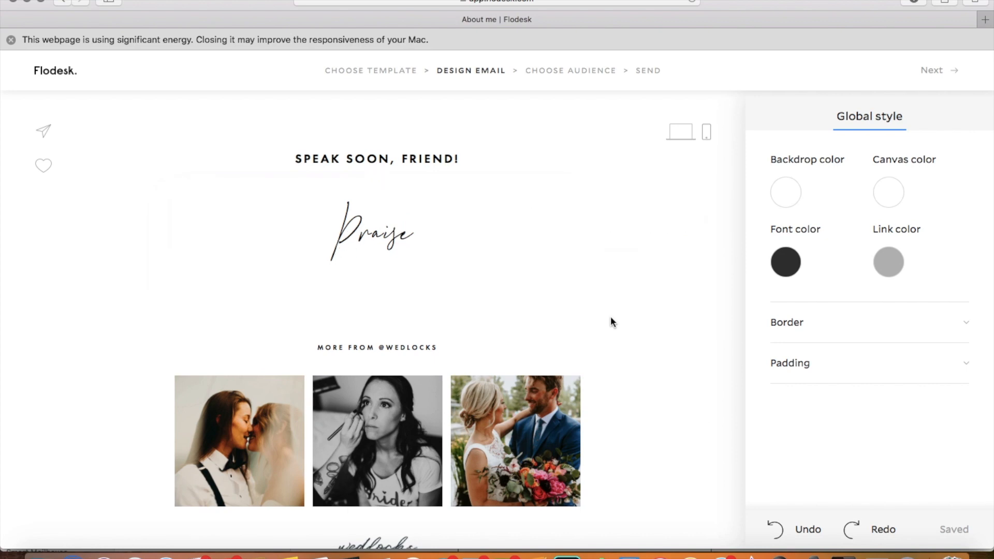
scroll(610, 321, up, 5)
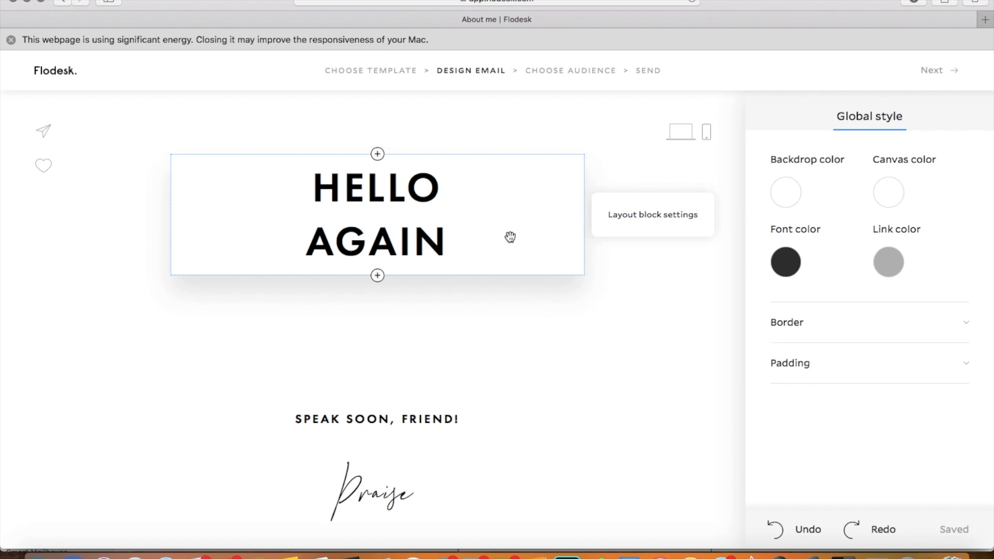
scroll(510, 236, down, 1)
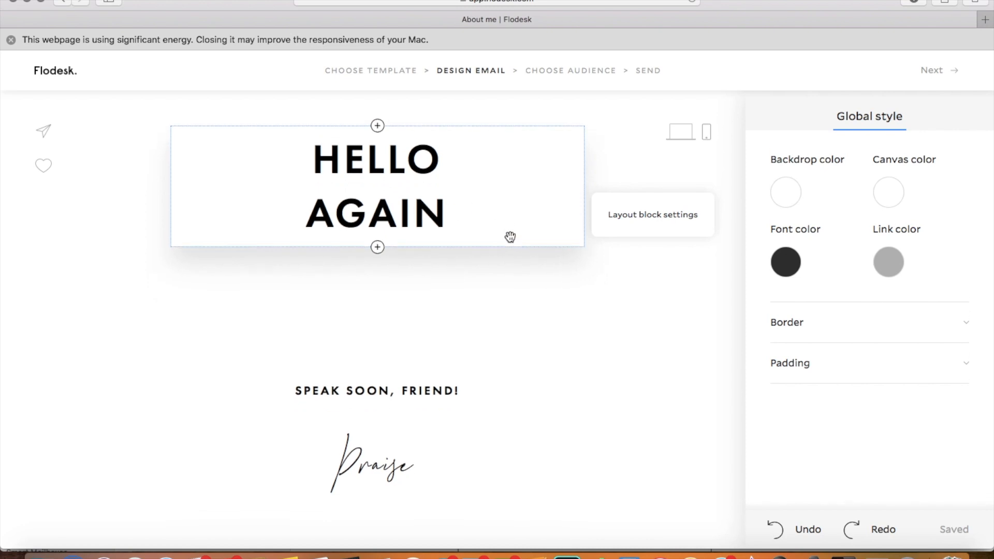
scroll(510, 236, down, 10)
click(379, 254)
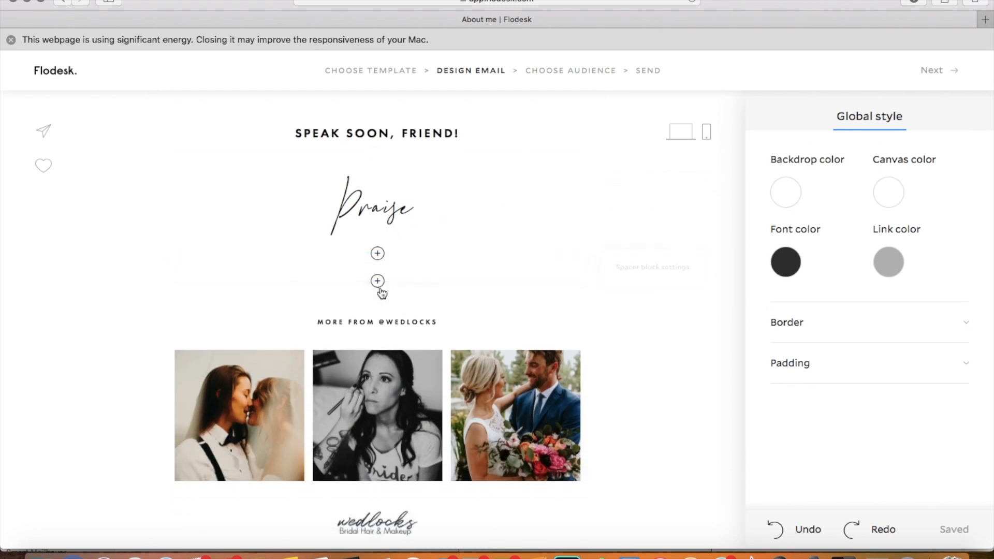
click(378, 283)
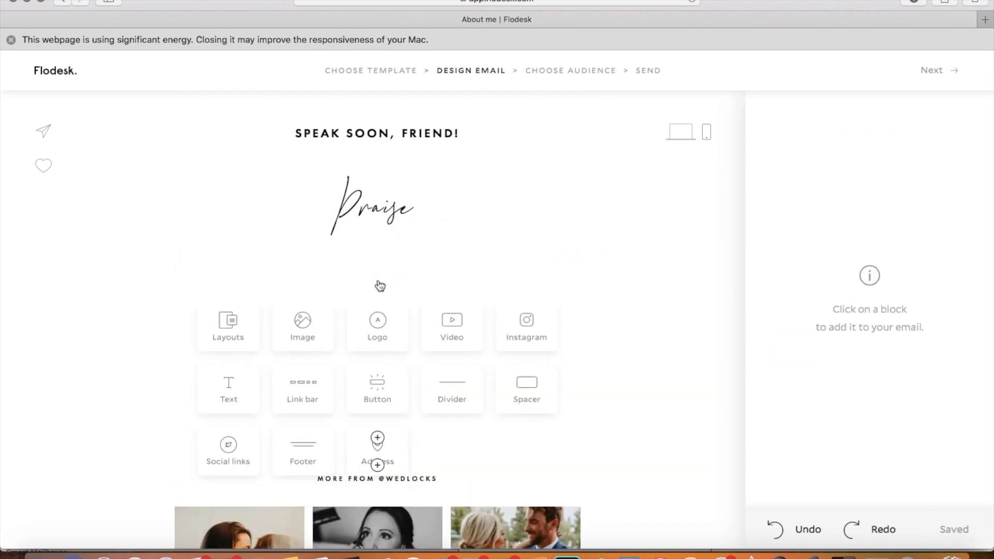
click(458, 386)
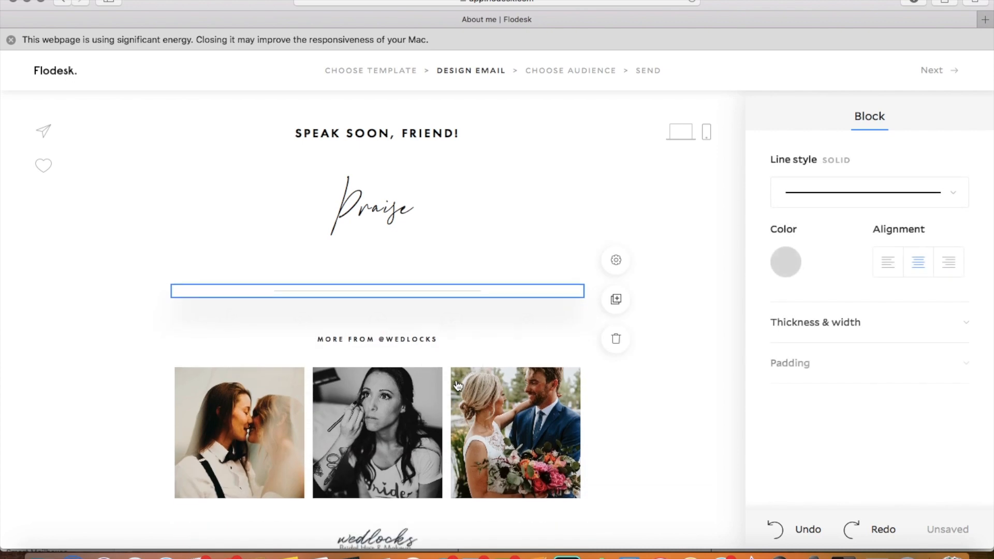
click(777, 268)
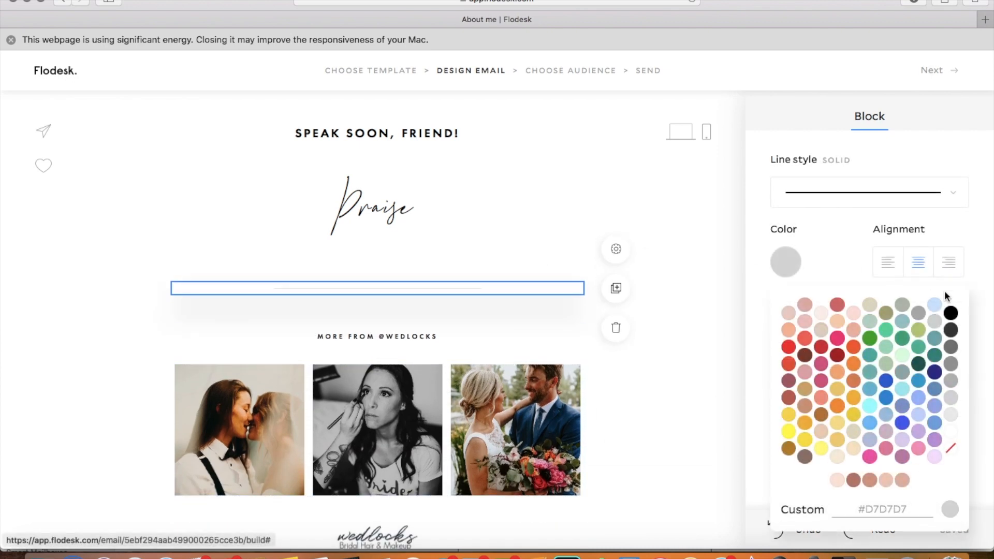
click(951, 313)
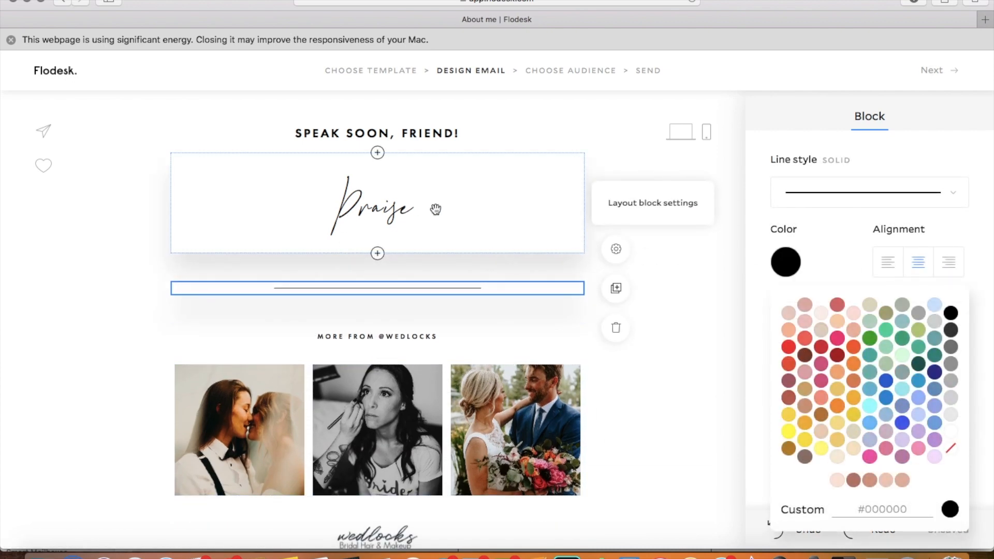
Step: Replace the "HELLO AGAIN" heading text with "YOUR COLOR MATCH IS READY"
scroll(354, 209, up, 5)
click(401, 216)
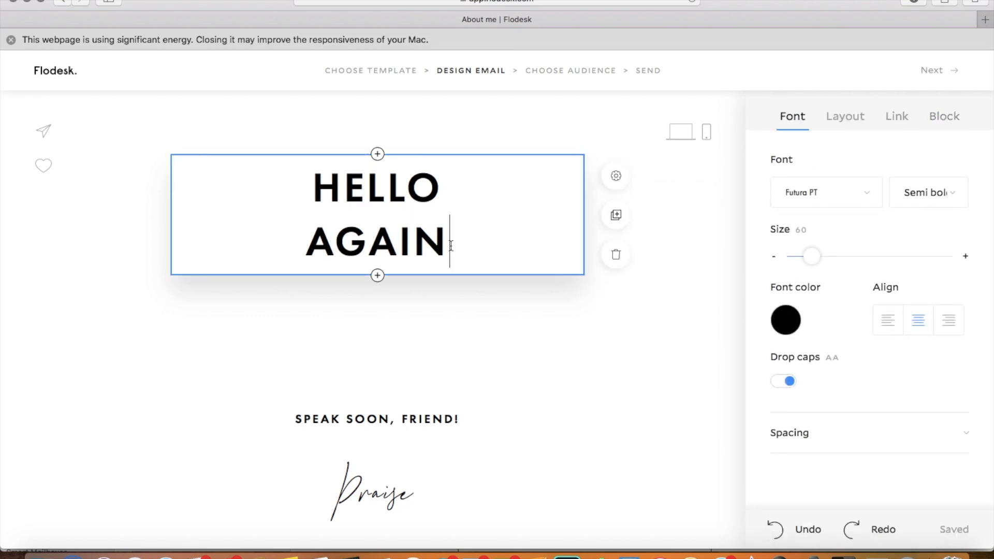
drag(451, 246, 187, 192)
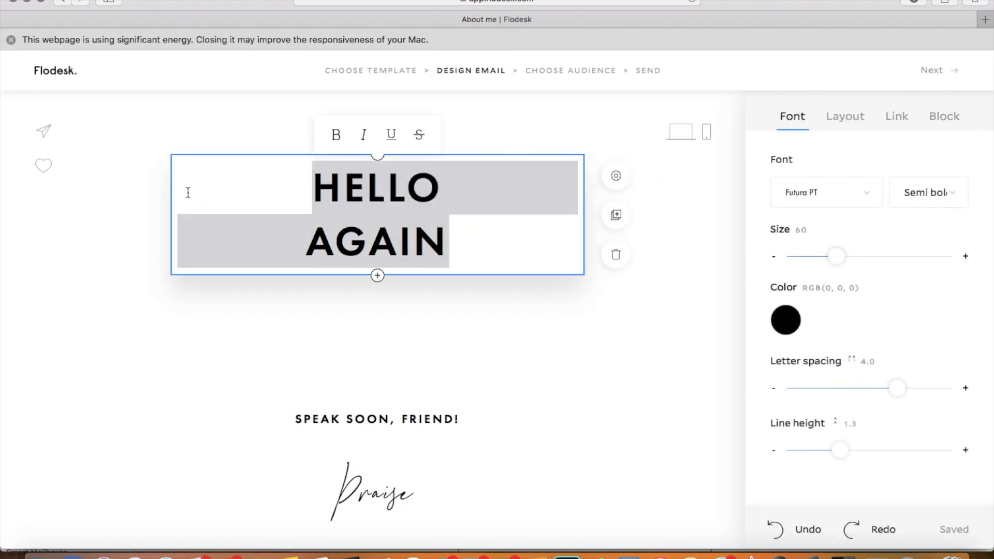
text(YOUR )
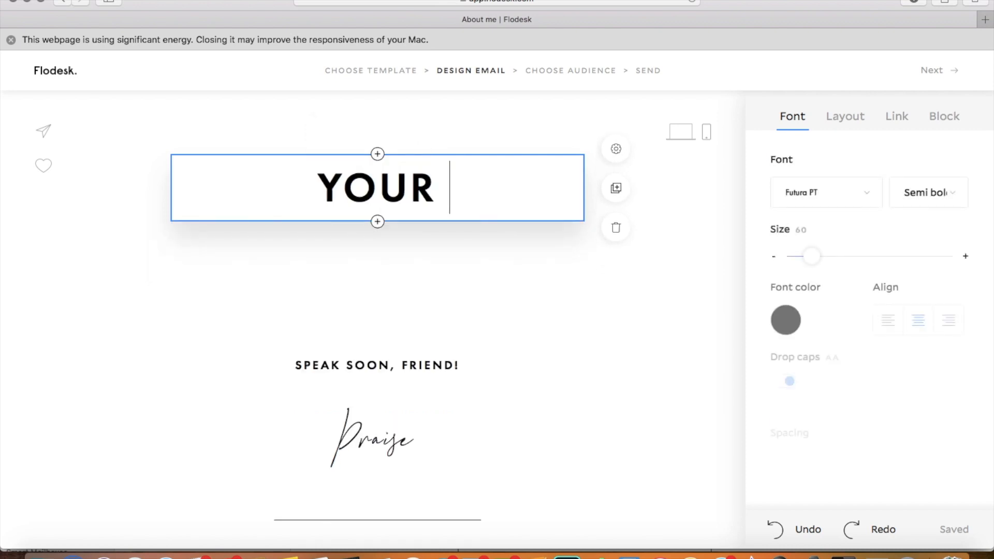
text(COLOR MACT)
key(BackSpace)
key(BackSpace)
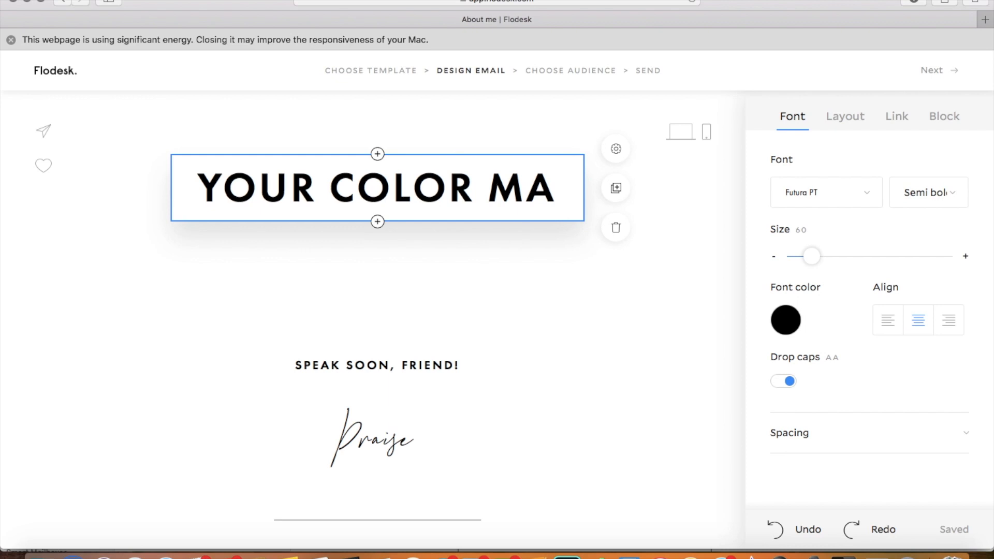
text(TCH IS READ)
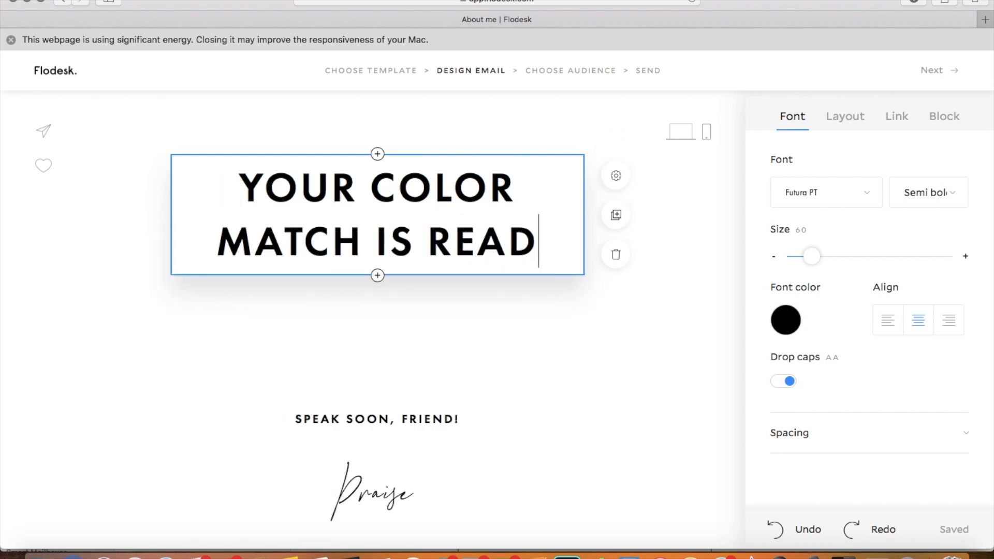
text(Y)
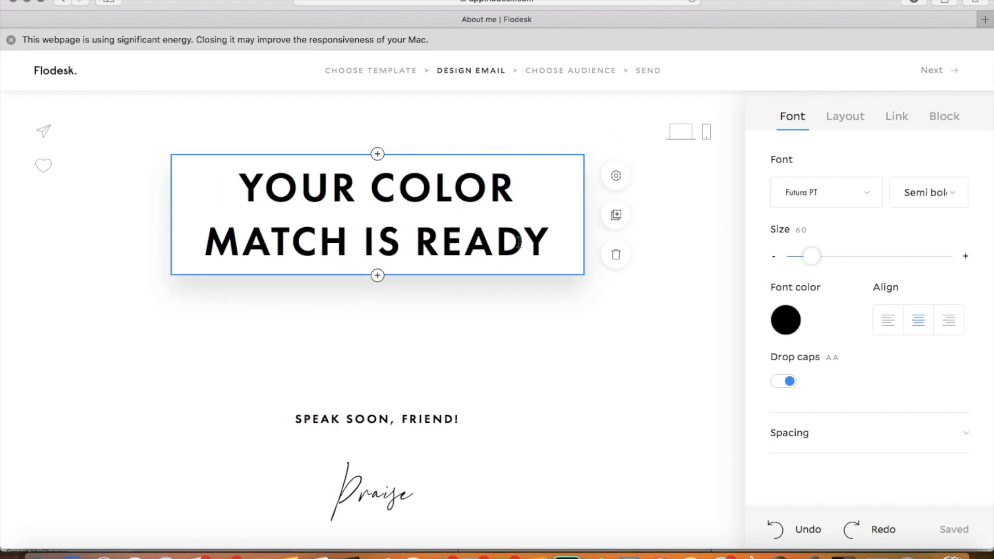
Step: Set the "MATCH IS READY" part of the heading in a handwritten script font matching the signature
drag(552, 241, 203, 241)
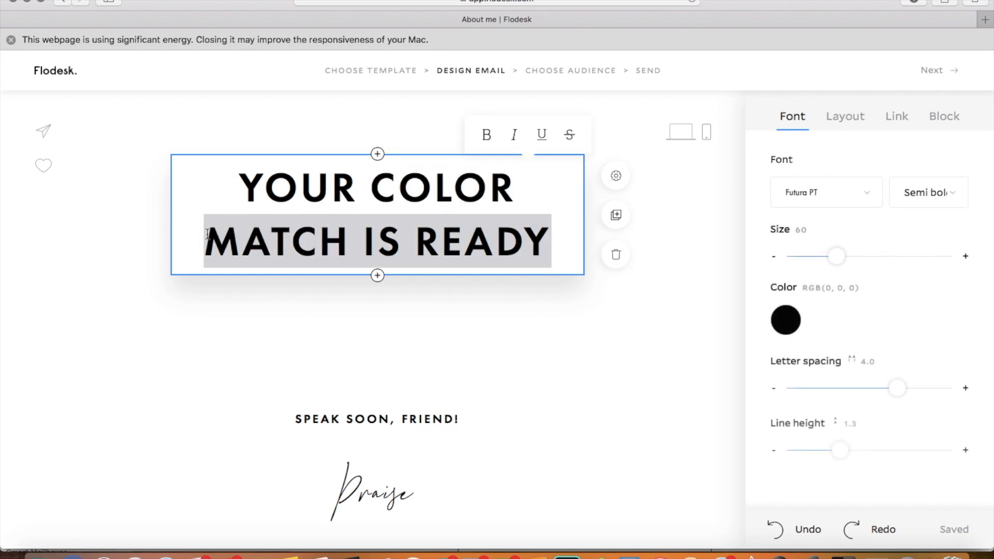
click(865, 196)
scroll(836, 289, down, 6)
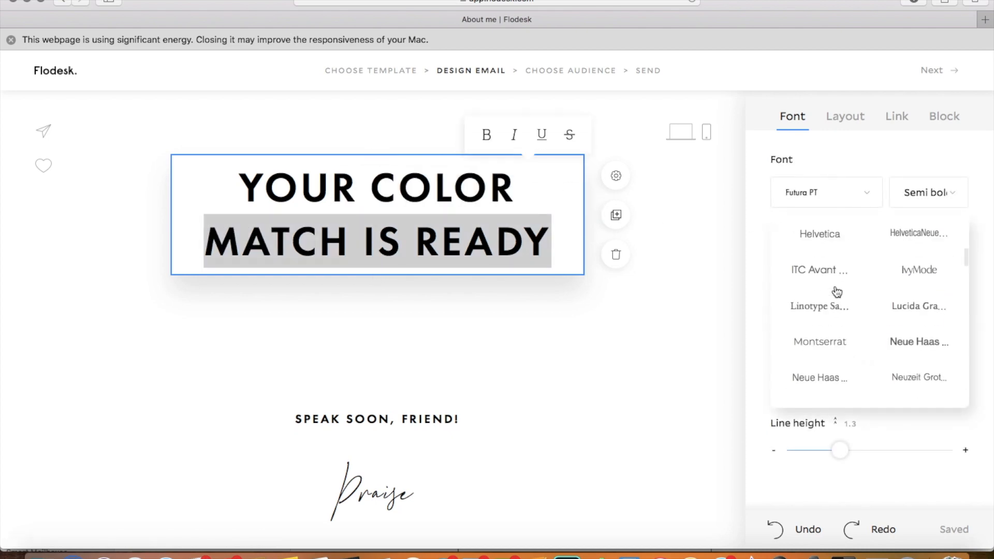
scroll(837, 291, down, 15)
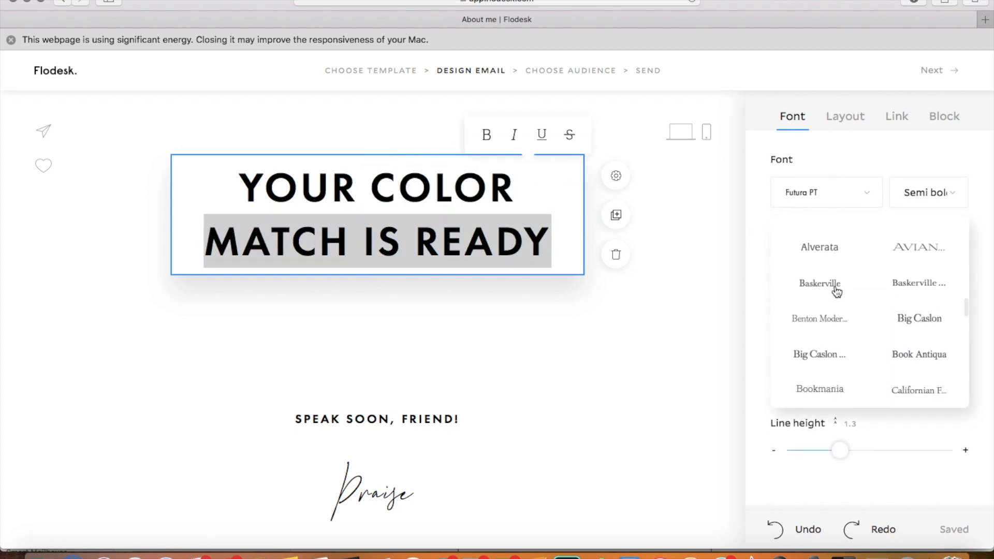
scroll(838, 291, down, 10)
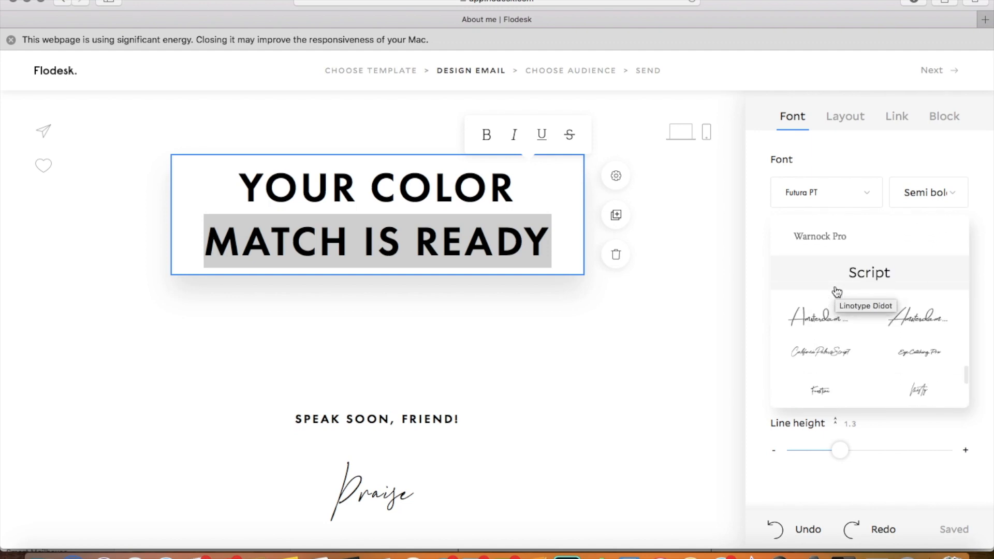
click(913, 320)
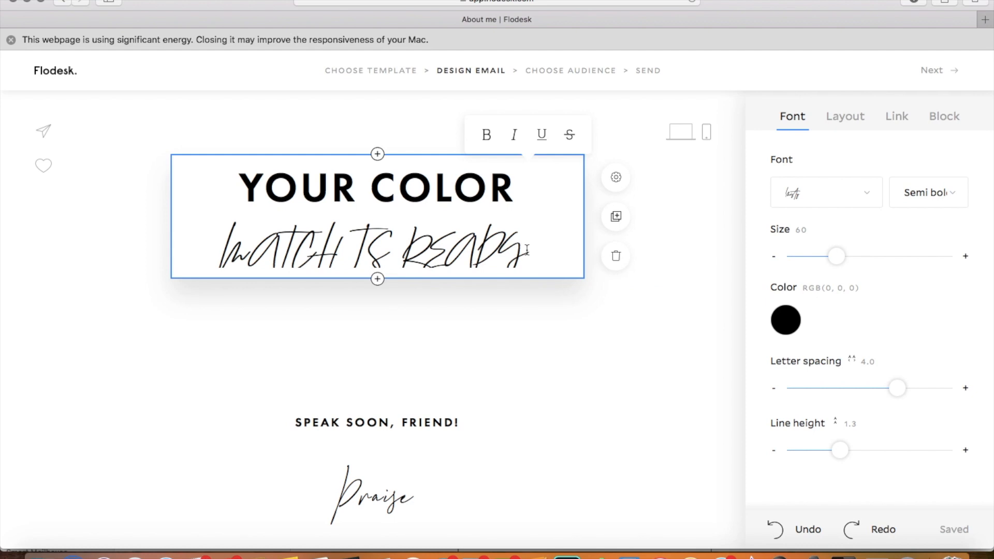
drag(534, 252, 218, 262)
scroll(861, 334, down, 1)
Step: Turn off drop caps for the heading and start "Match is Ready" on its own line
click(551, 233)
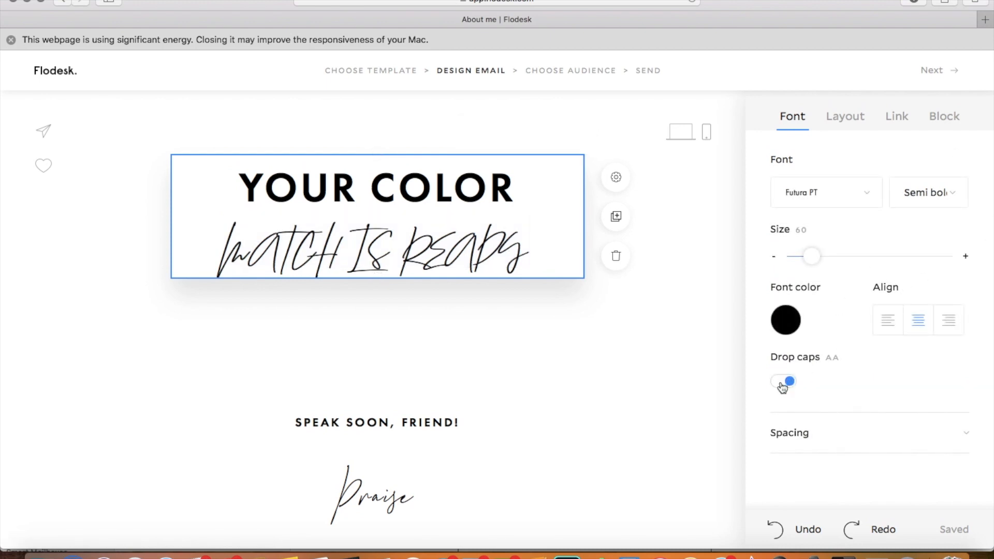
click(782, 383)
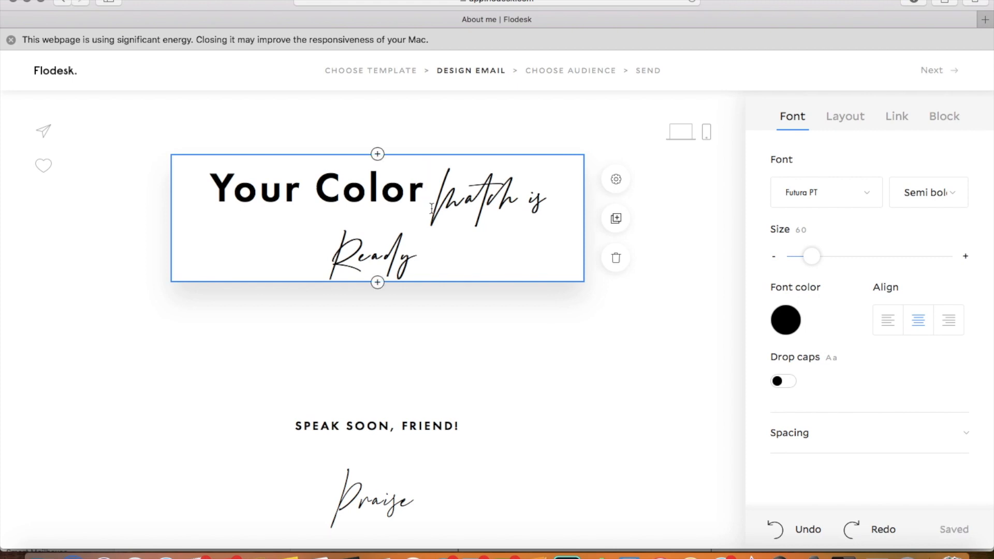
key(Return)
Step: Insert a layout block between the empty spacers beneath the "Your Color Match is Ready" heading
click(518, 346)
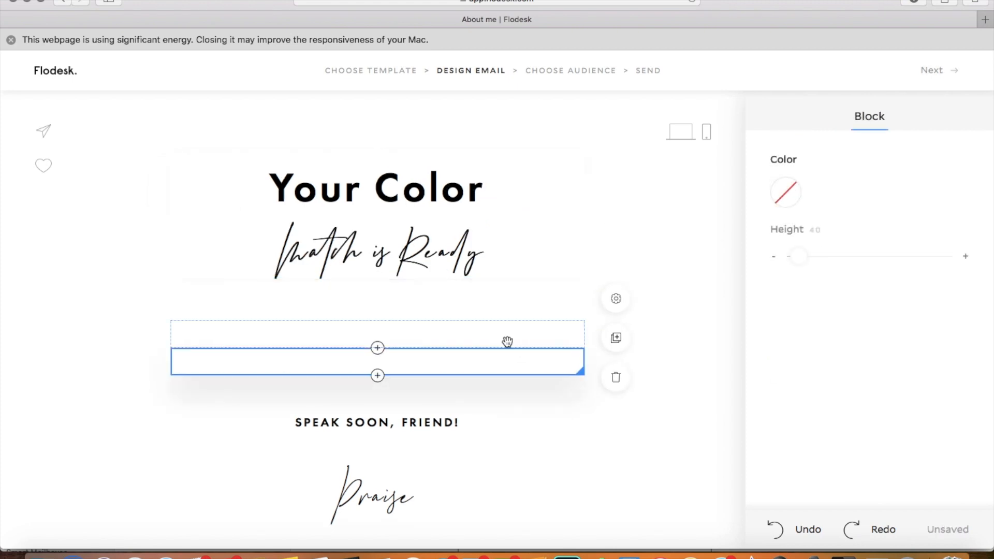
click(469, 325)
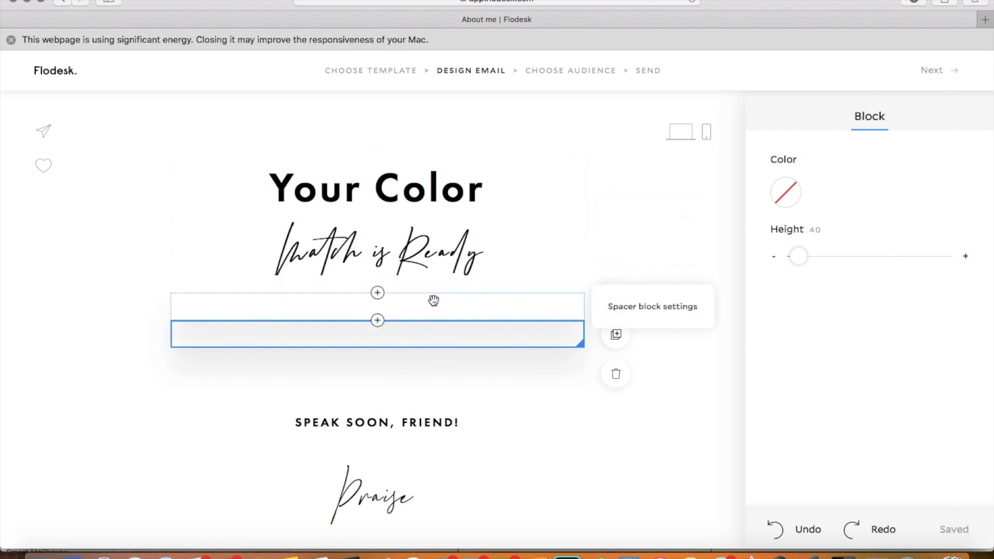
click(377, 321)
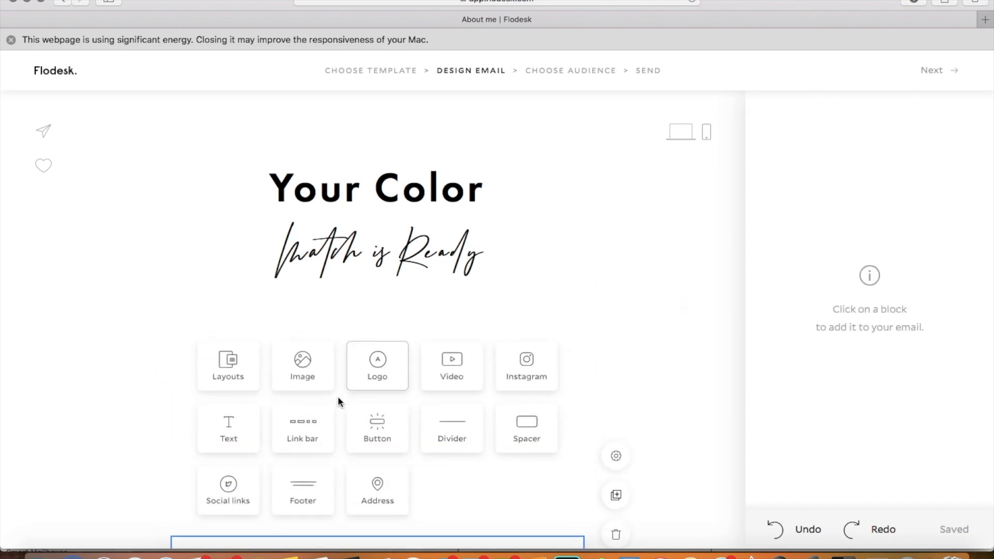
drag(237, 384, 379, 332)
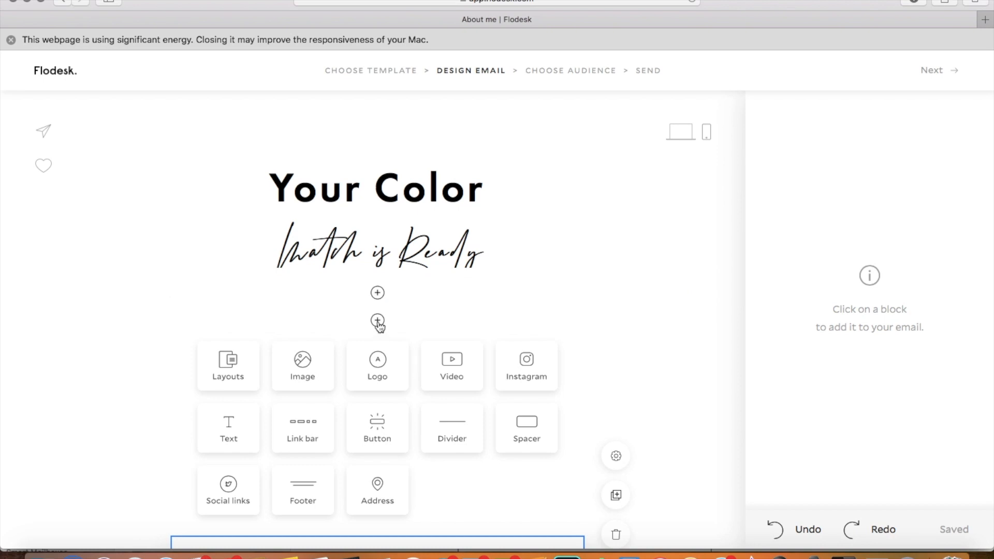
click(236, 373)
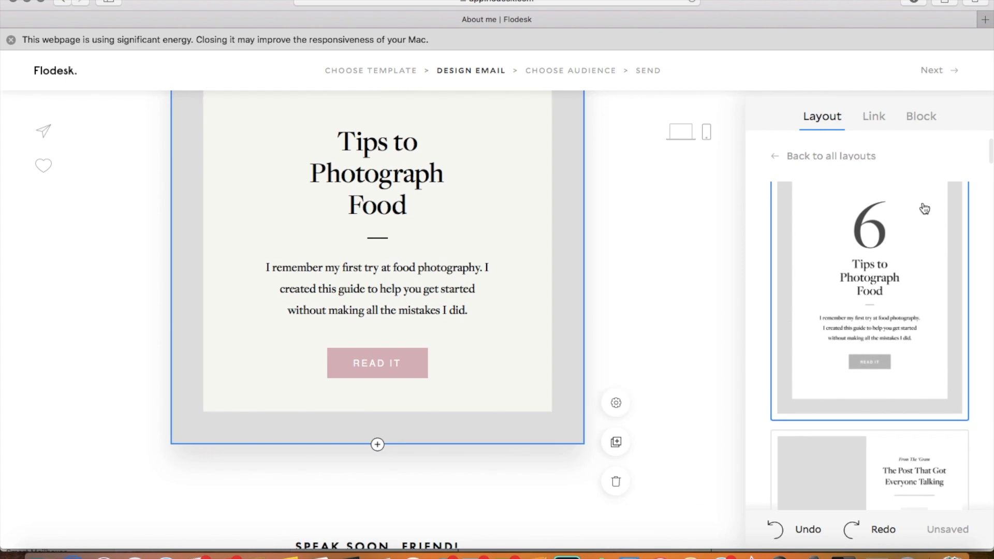
Step: Switch the inserted block to the numbered "The Backpack" layout with an image beside boxed text
scroll(891, 352, up, 3)
scroll(891, 353, down, 10)
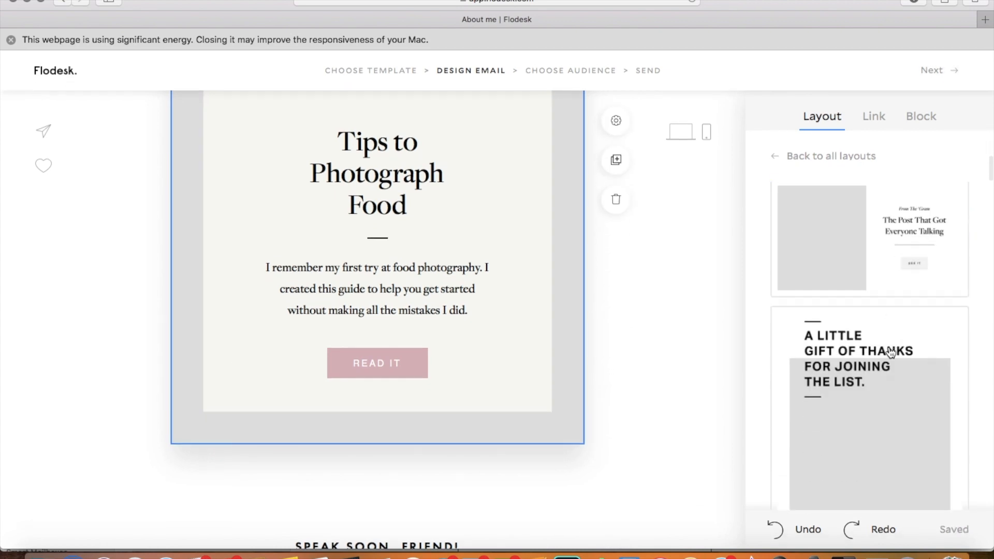
scroll(891, 353, down, 10)
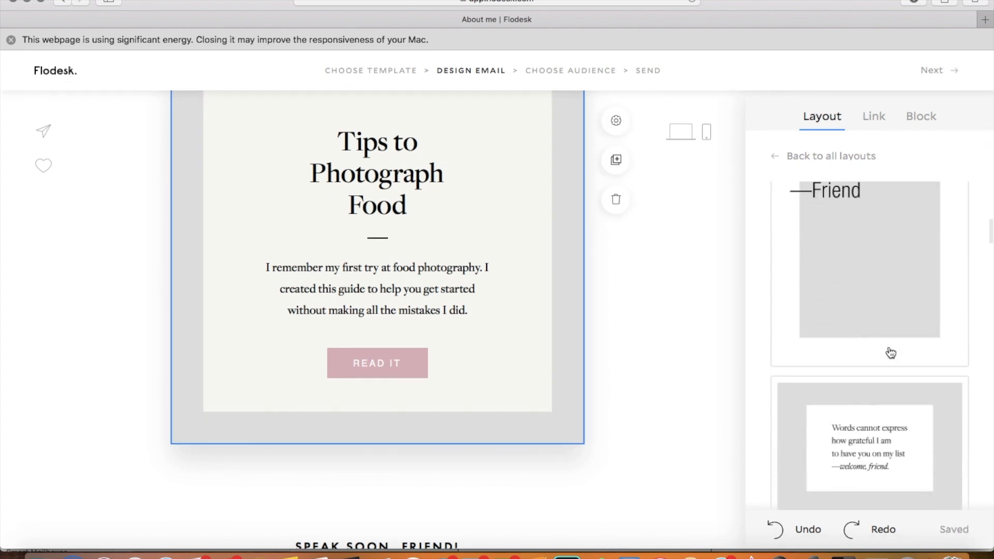
scroll(890, 352, down, 10)
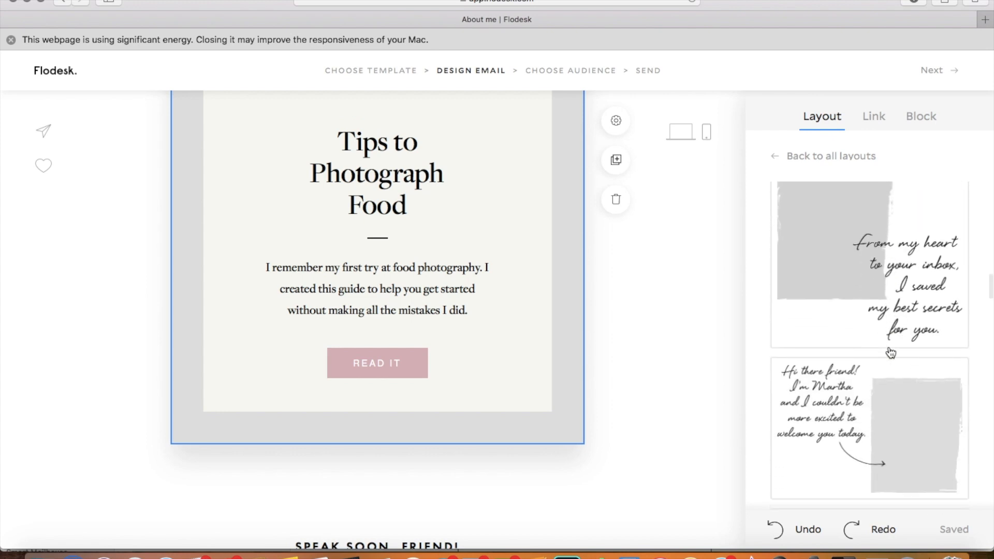
scroll(890, 352, down, 4)
scroll(890, 353, down, 15)
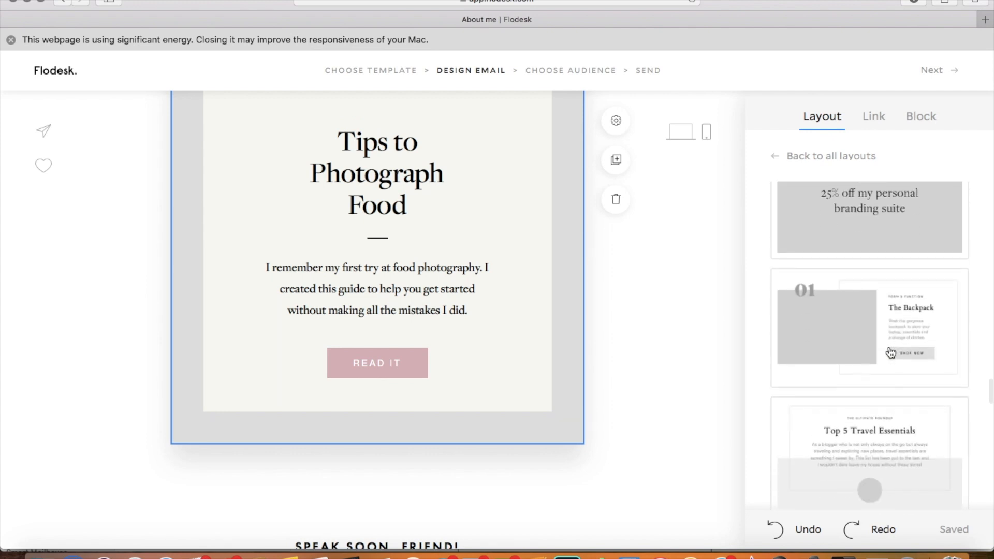
click(882, 318)
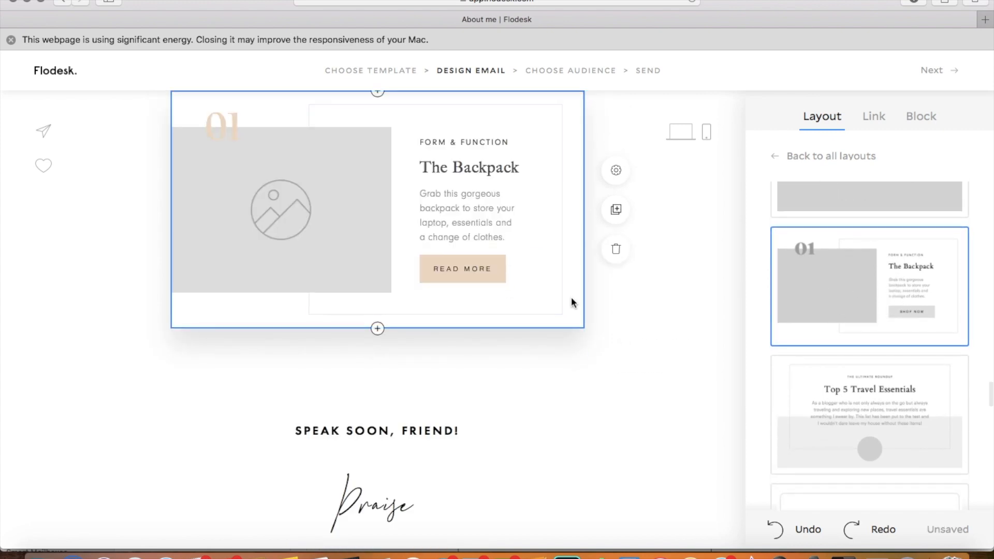
Step: Delete the "01" number from the backpack layout and change its image placeholder to a square shape
scroll(569, 306, up, 5)
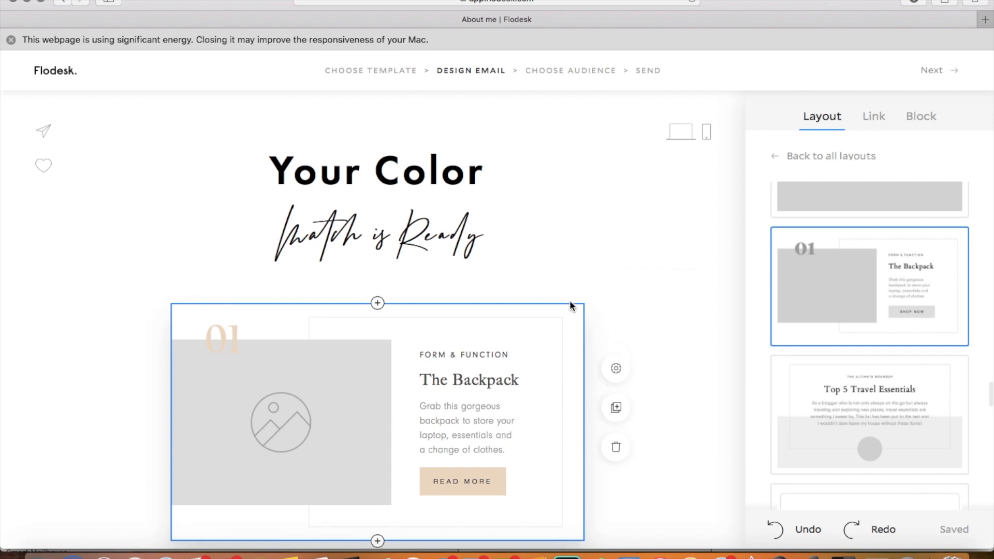
scroll(533, 403, down, 5)
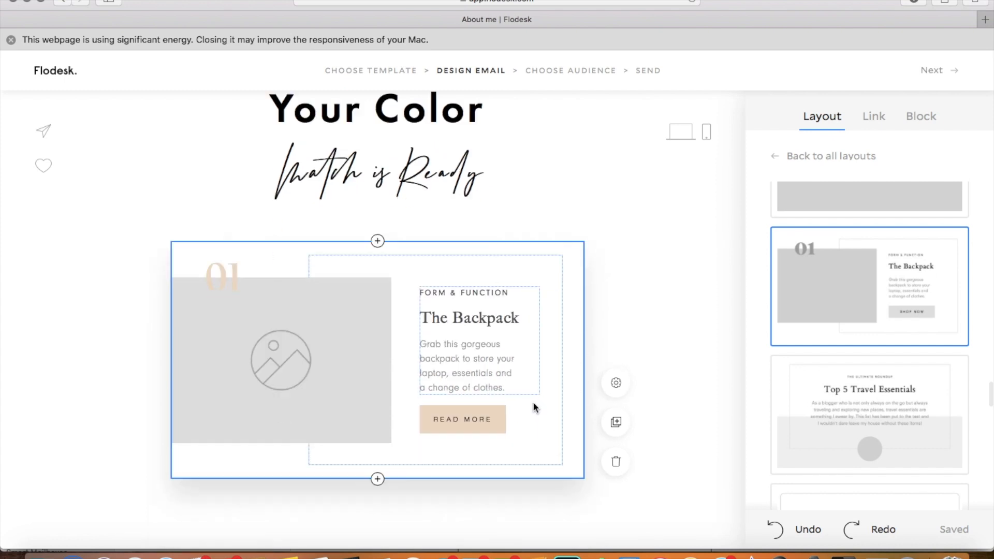
click(542, 324)
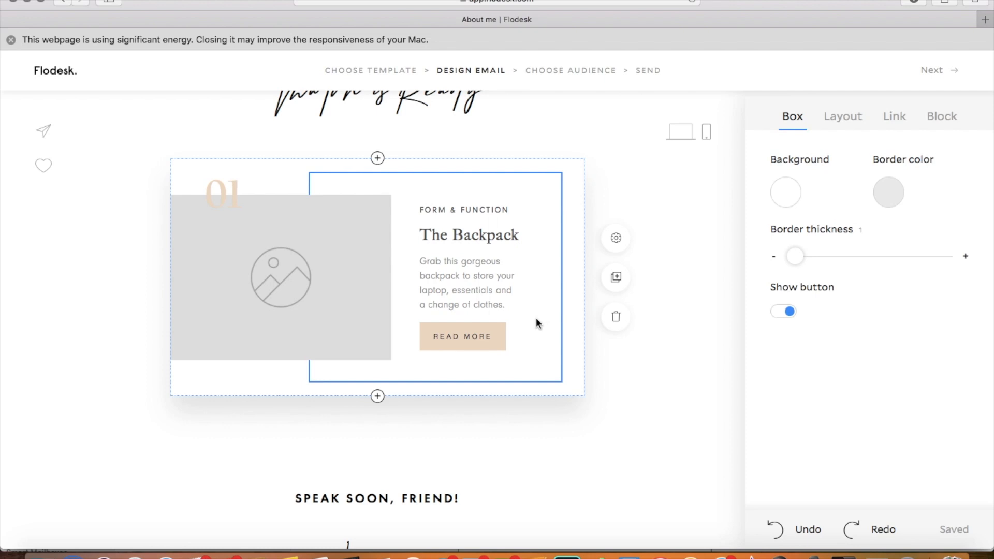
click(233, 196)
key(BackSpace)
key(BackSpace)
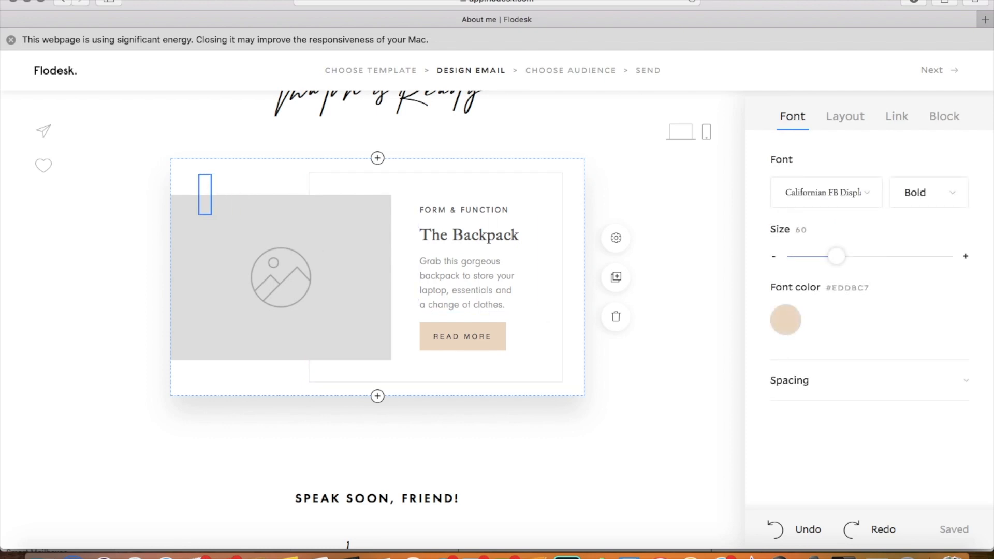
click(277, 245)
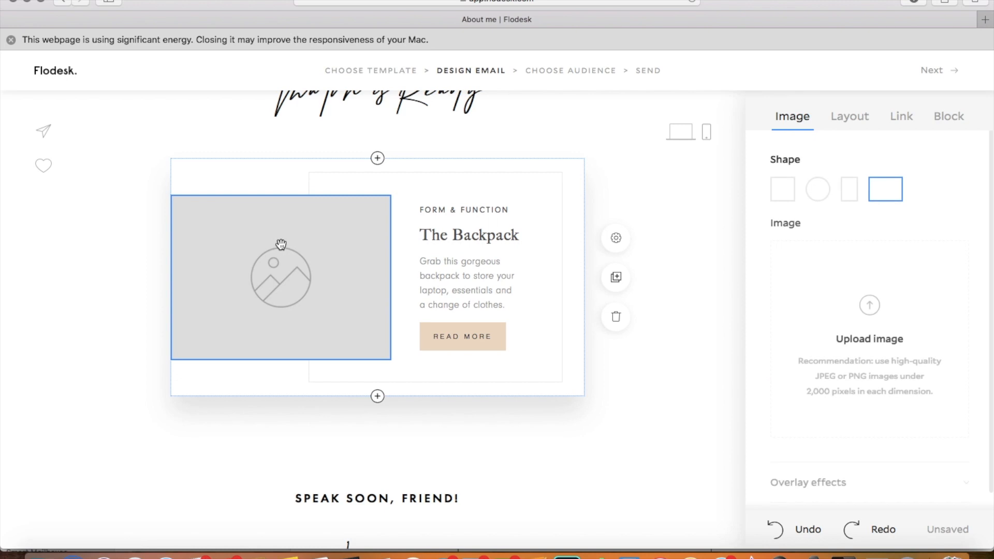
click(783, 198)
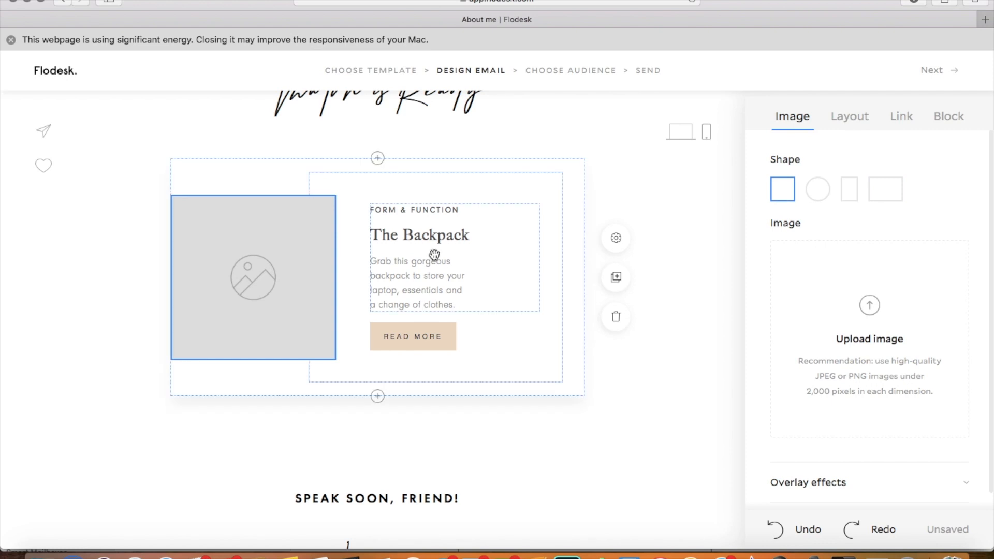
Step: Replace the "FORM & FUNCTION" label in the layout's text box with "HIGHLIGHT"
click(448, 210)
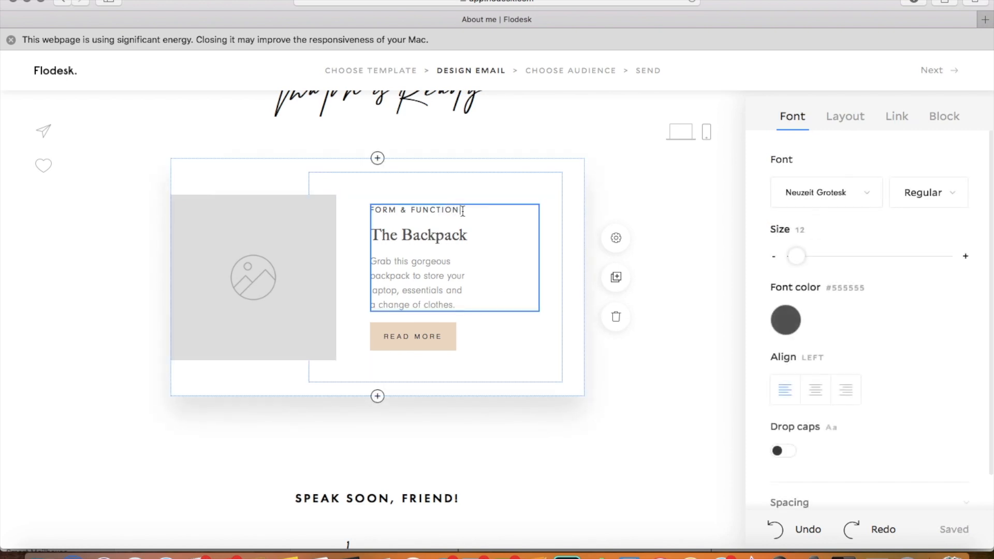
key(BackSpace)
key(BackSpace)
key(BackSpace)
key(BackSpace)
key(BackSpace)
key(BackSpace)
key(BackSpace)
key(BackSpace)
key(BackSpace)
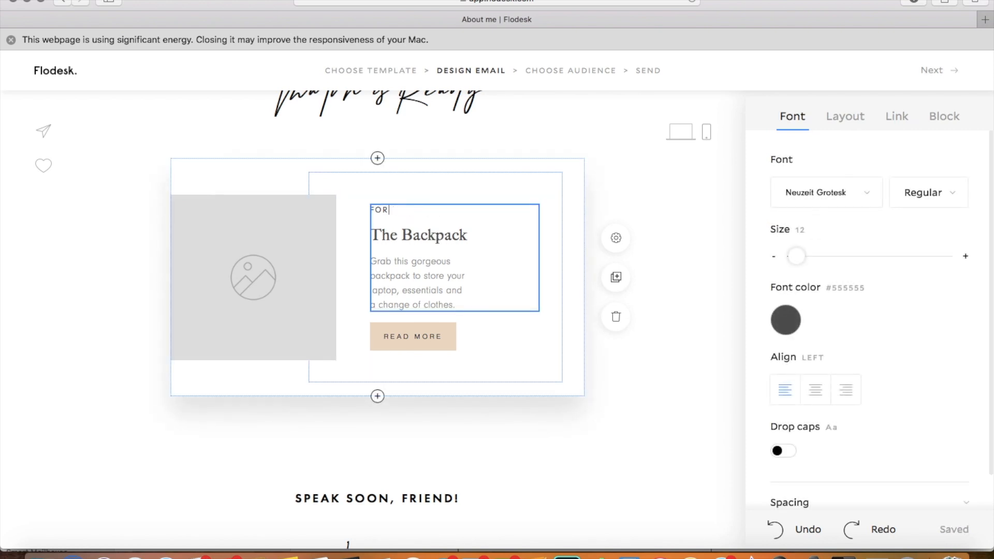
Step: Change the "The Backpack" title to "Amber" and delete the backpack description beneath it
key(BackSpace)
text(High)
key(BackSpace)
key(BackSpace)
key(BackSpace)
key(BackSpace)
key(BackSpace)
key(BackSpace)
key(BackSpace)
key(BackSpace)
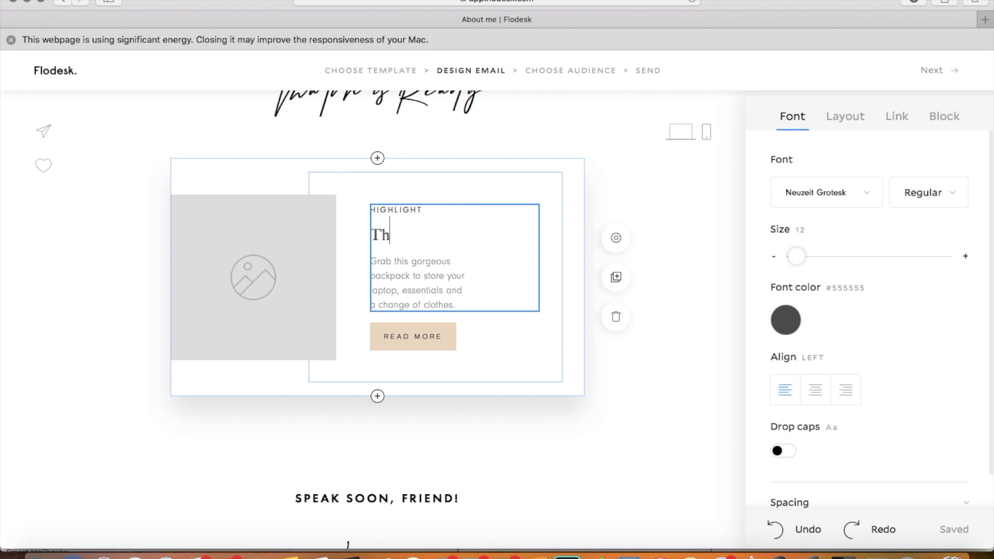
key(BackSpace)
key(BackSpace)
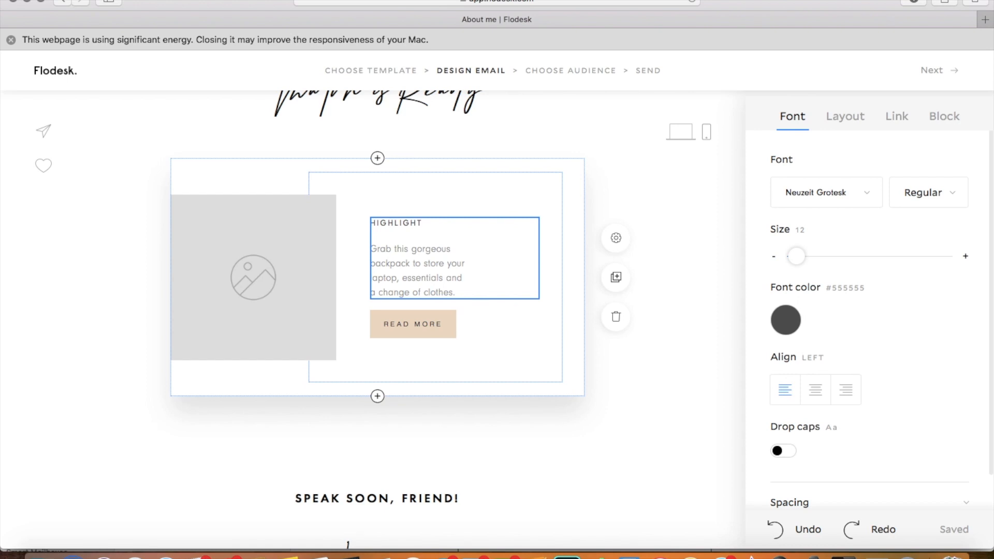
text(Amber)
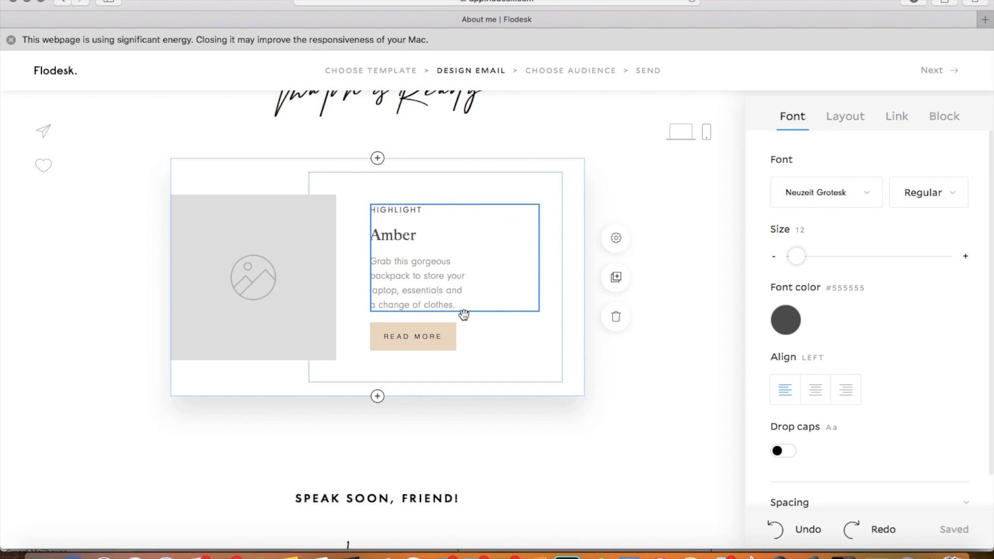
drag(461, 304, 372, 262)
key(BackSpace)
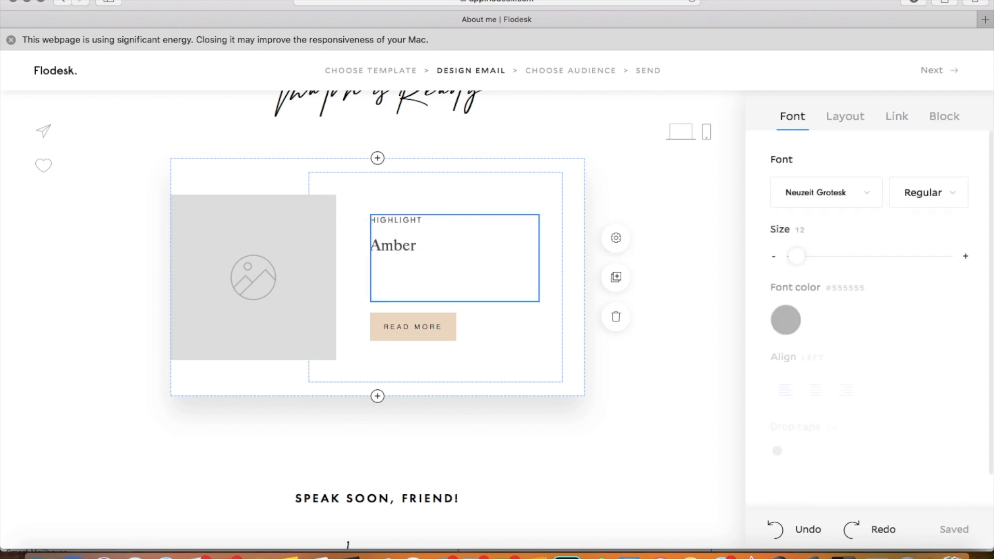
Step: Remove the leftover empty lines below "Amber" and relabel the "READ MORE" button as "GIMME"
key(BackSpace)
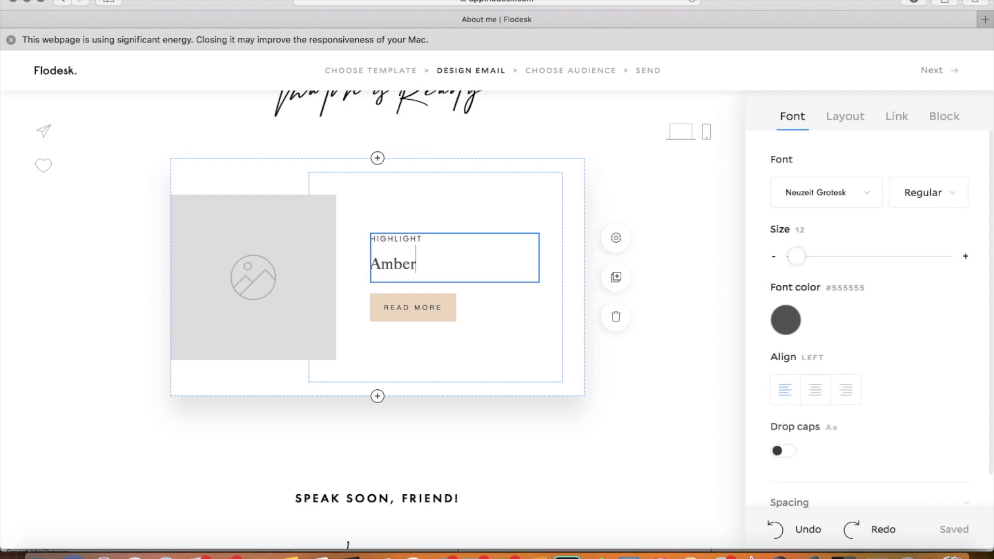
click(509, 321)
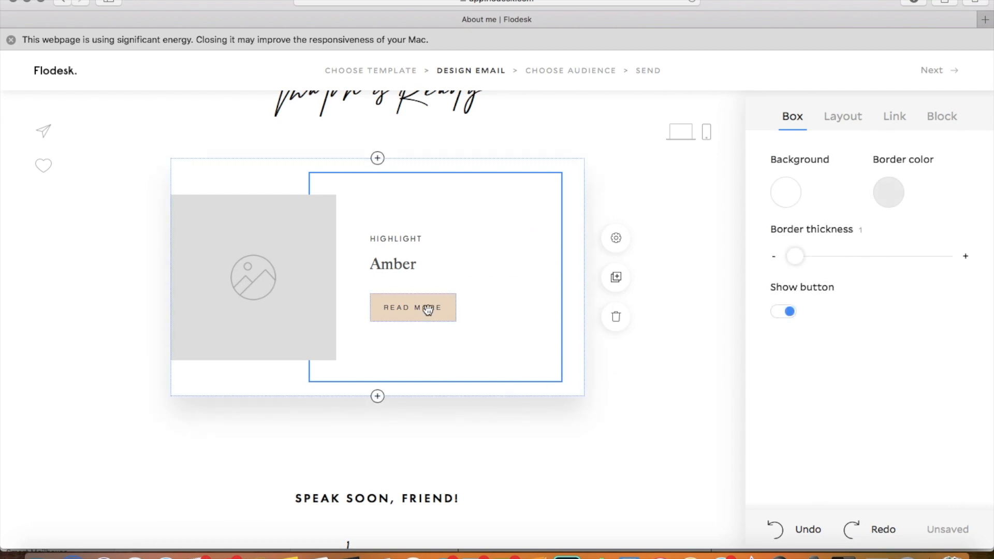
click(427, 310)
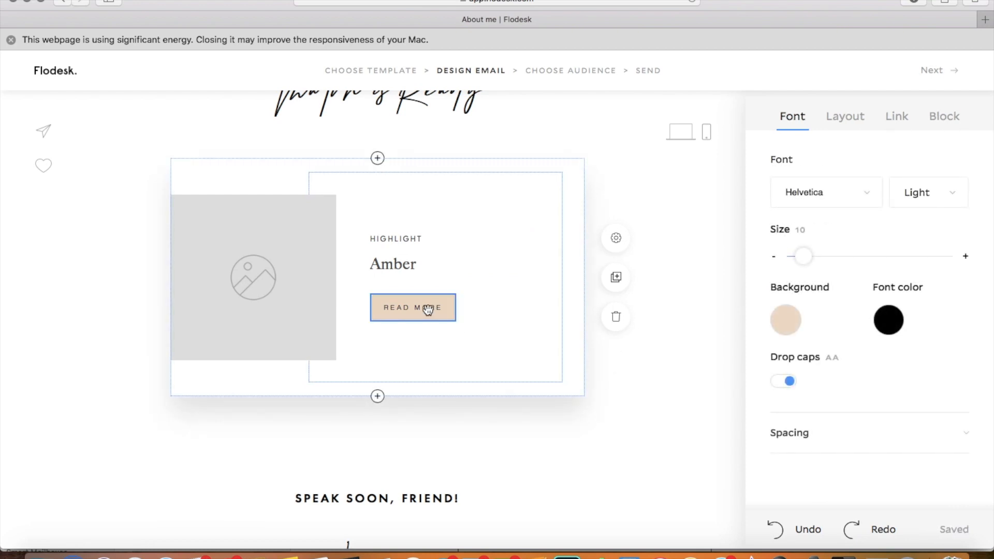
click(443, 309)
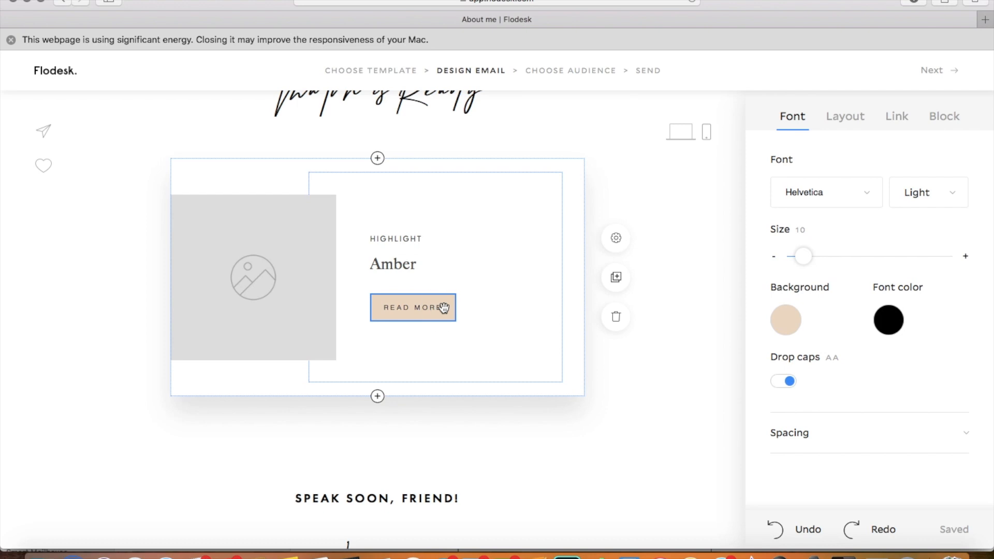
key(BackSpace)
key(BackSpace)
key(BackSpace)
key(BackSpace)
key(BackSpace)
key(BackSpace)
key(BackSpace)
key(BackSpace)
key(BackSpace)
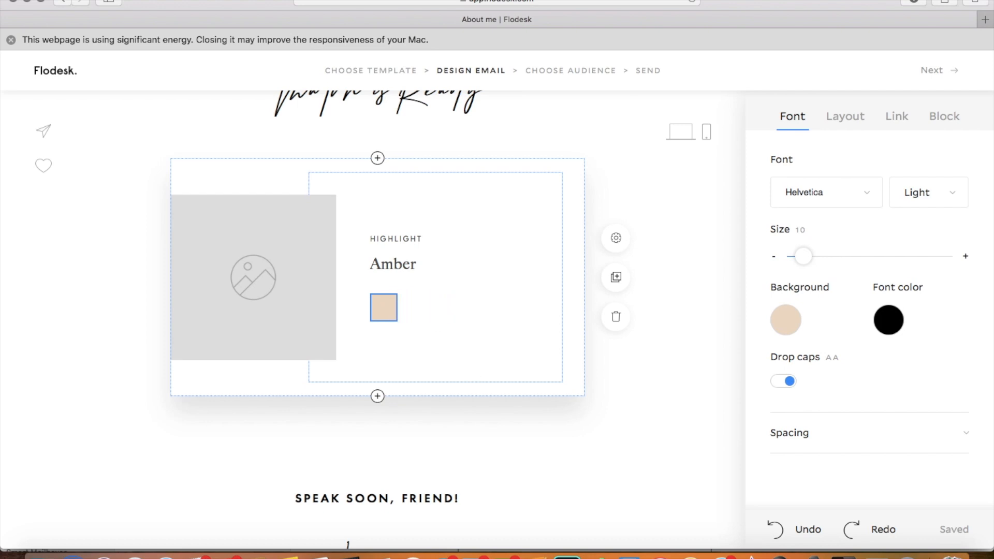
text(SHOP)
key(BackSpace)
key(BackSpace)
key(BackSpace)
key(BackSpace)
text(GI)
text(,,E)
key(BackSpace)
key(BackSpace)
text(MME)
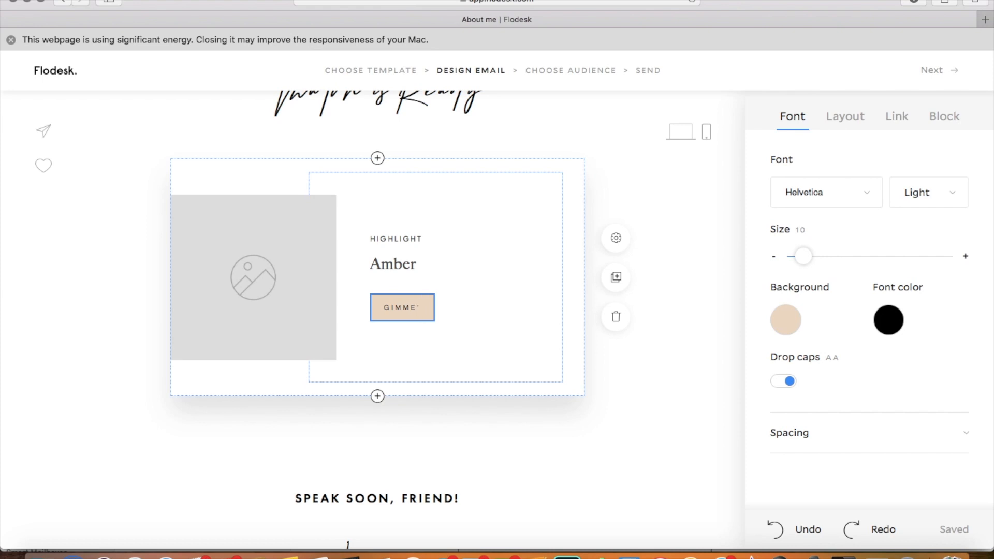
key(BackSpace)
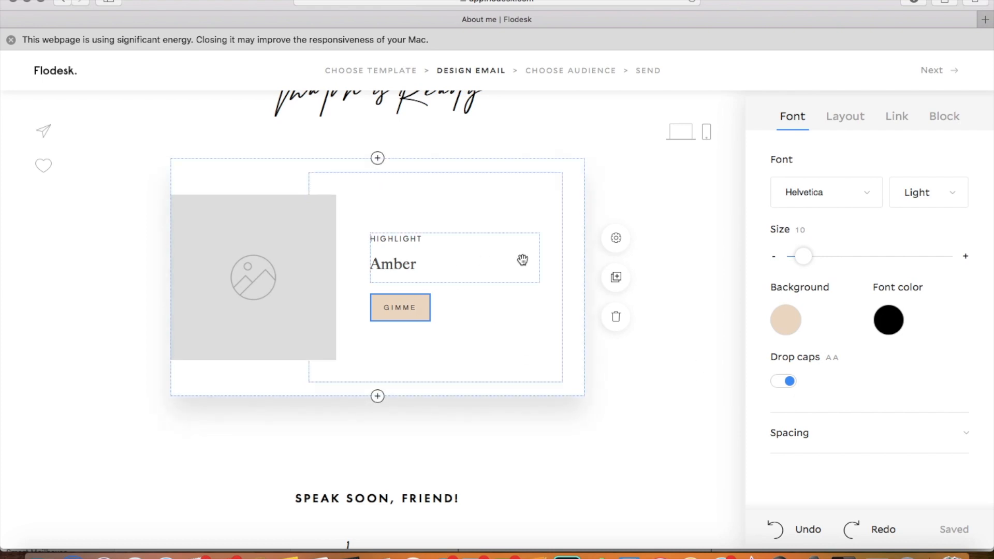
Step: Start an image upload for the square placeholder and browse to the MAKEUP + TOOLS folder inside the Maskcara folder
click(253, 259)
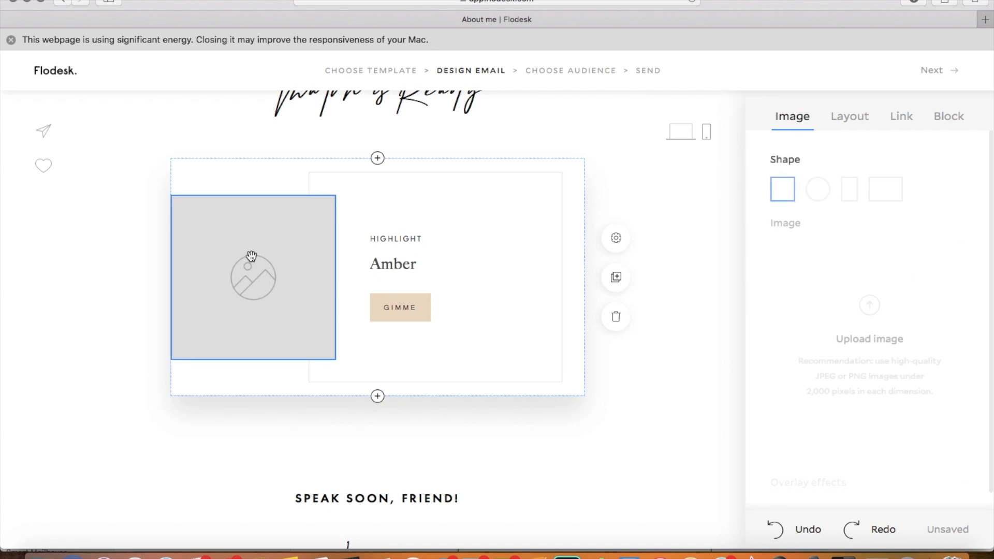
click(880, 311)
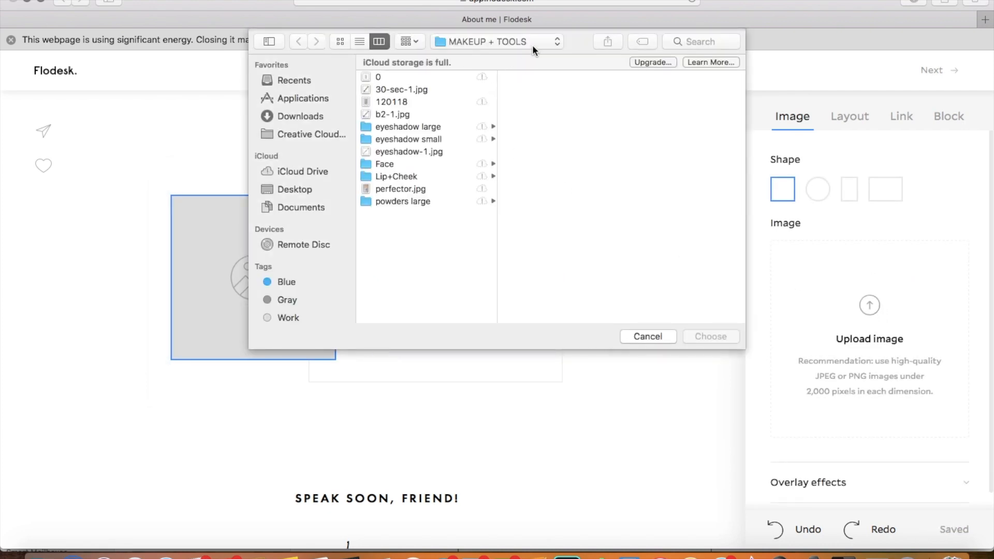
click(530, 41)
click(530, 54)
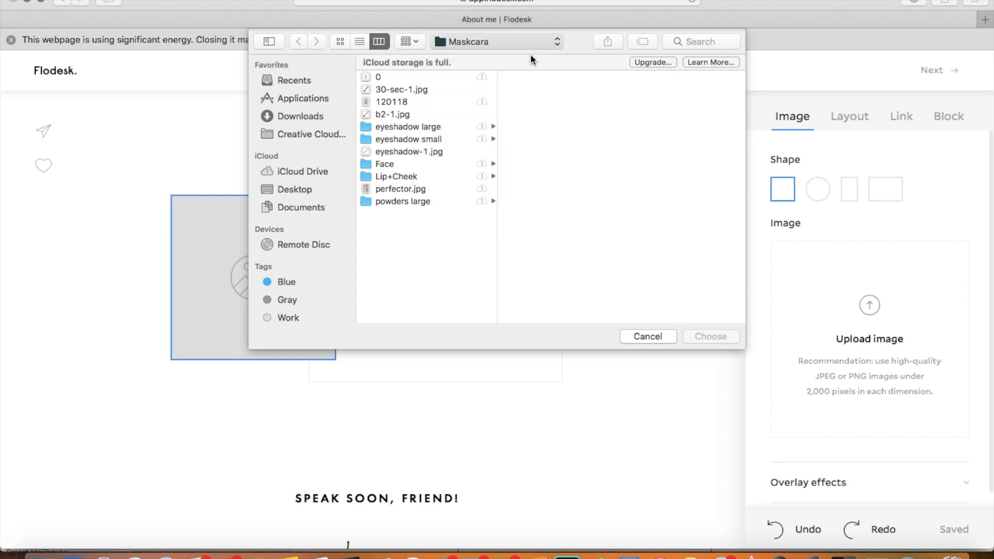
scroll(557, 193, down, 3)
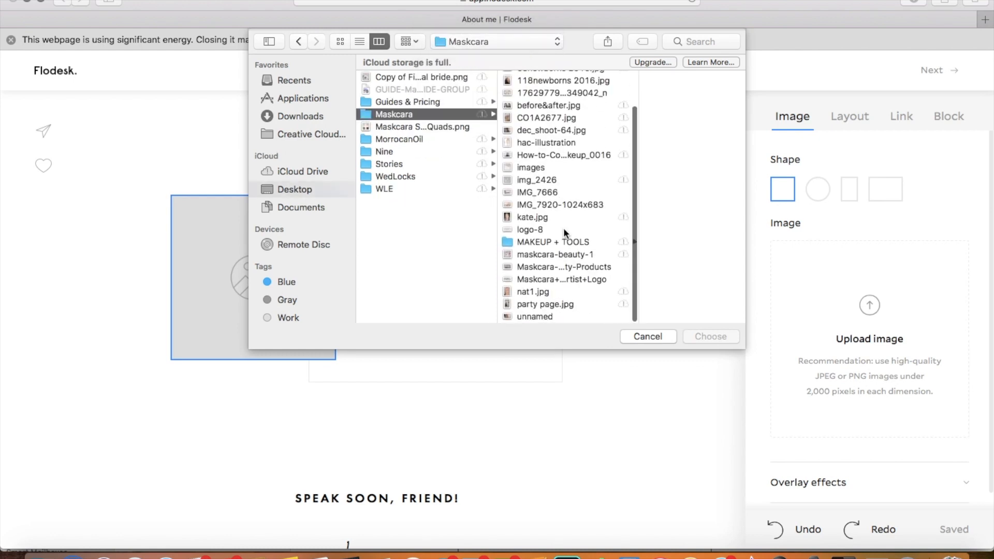
click(569, 243)
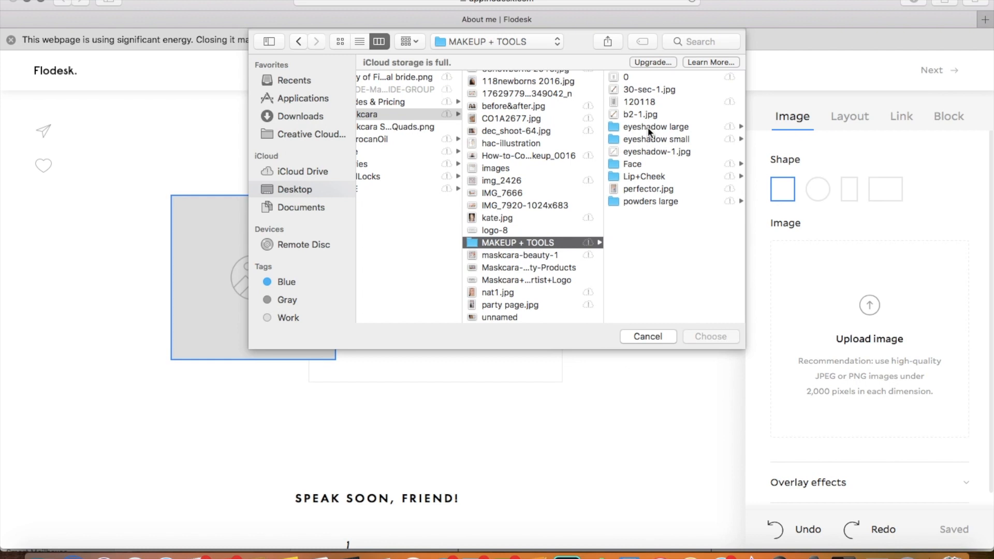
Step: Insert amber (1).jpg from the Face folder as the highlight block's image
click(648, 140)
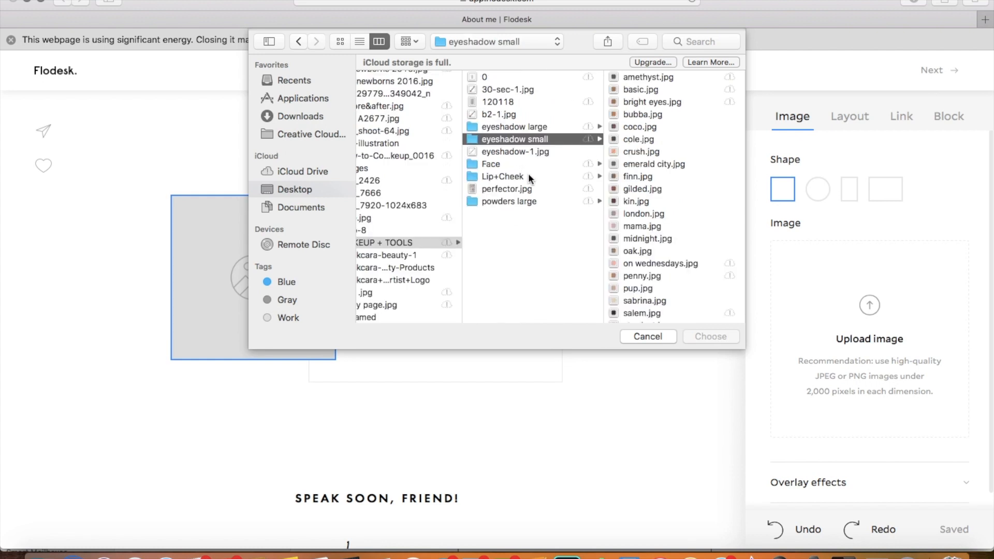
click(498, 163)
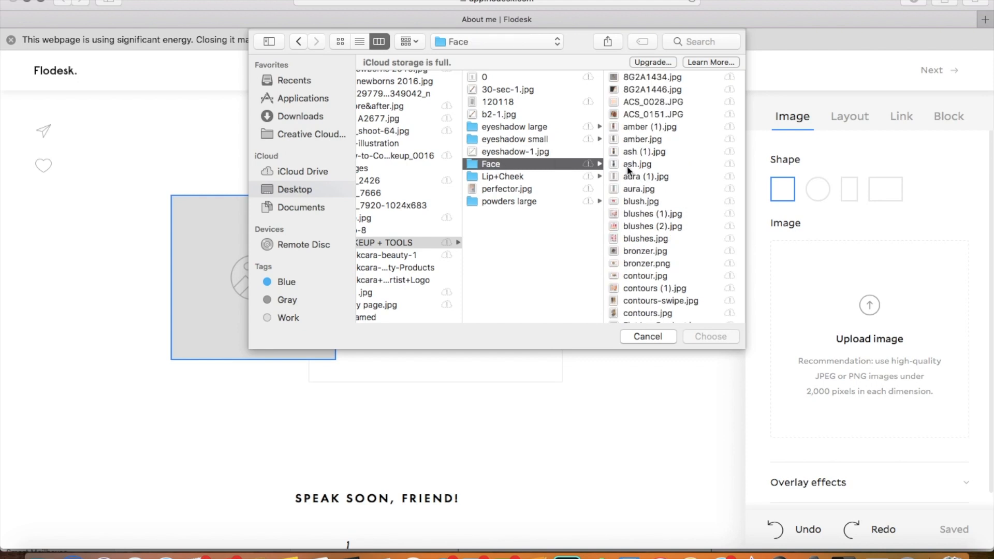
scroll(626, 166, down, 1)
scroll(627, 166, up, 3)
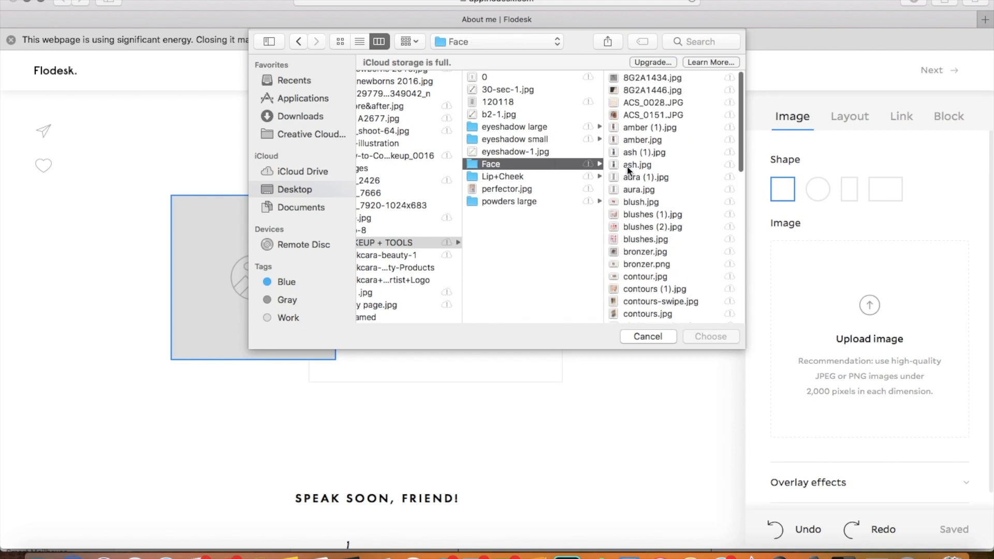
click(628, 127)
key(Return)
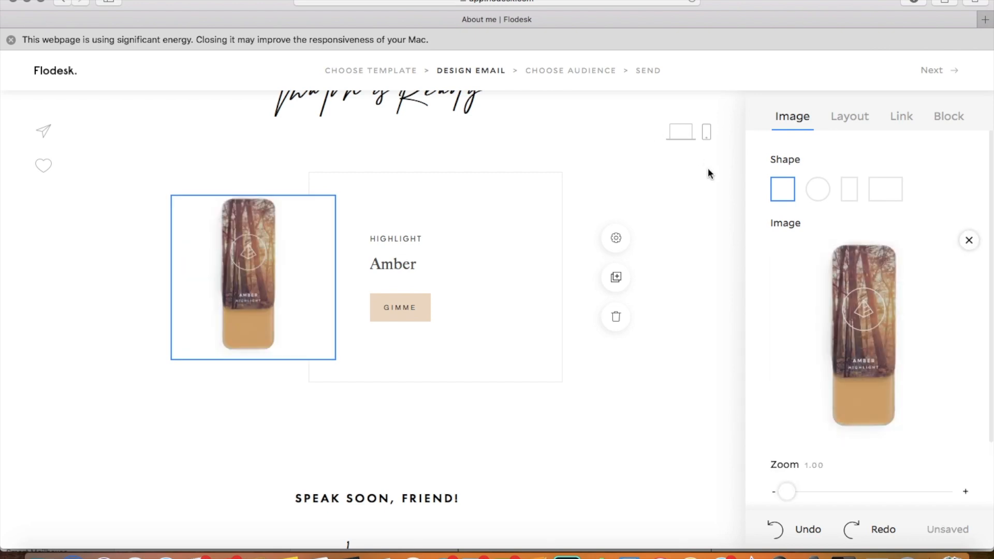
click(708, 173)
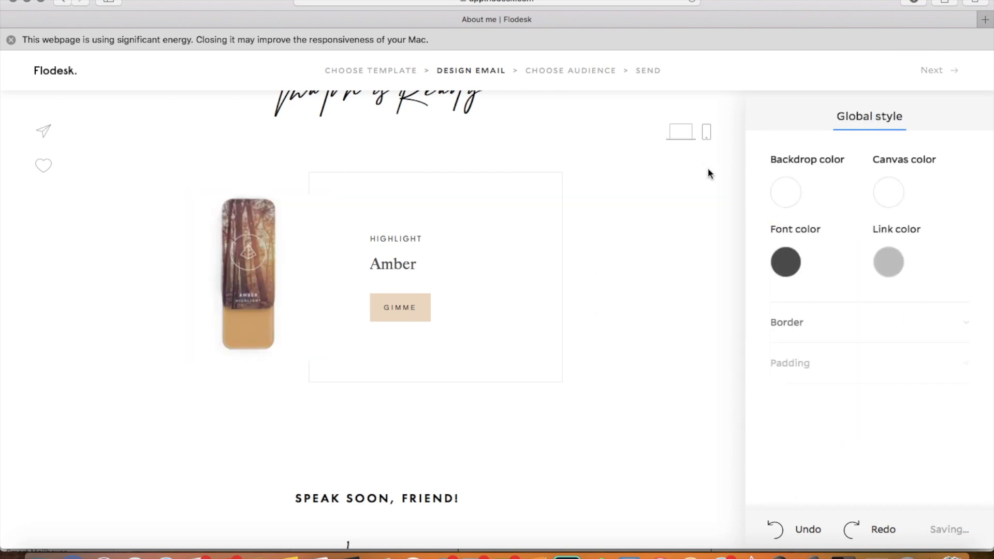
Step: Set the border color of the Amber text box to dark grey #383838
click(557, 177)
click(889, 194)
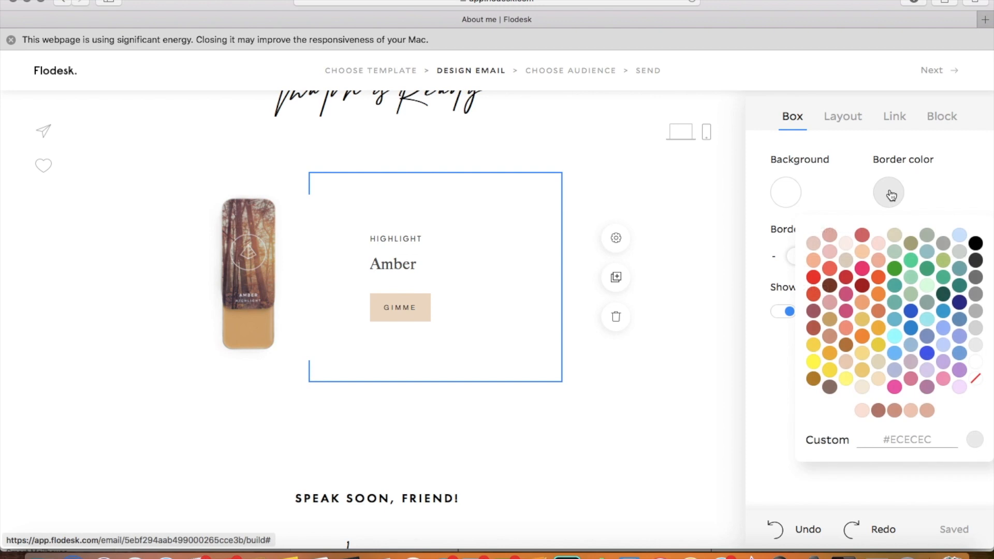
click(975, 260)
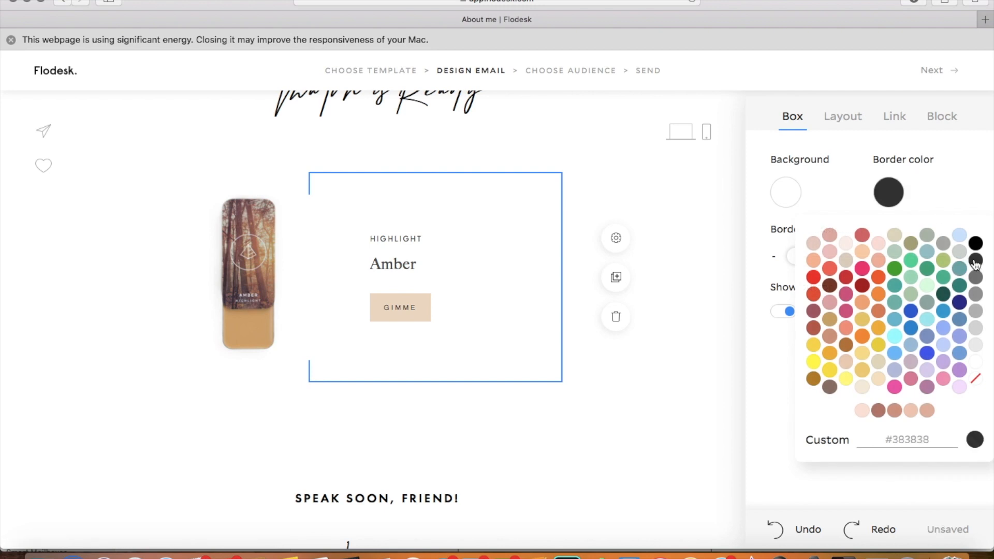
click(704, 183)
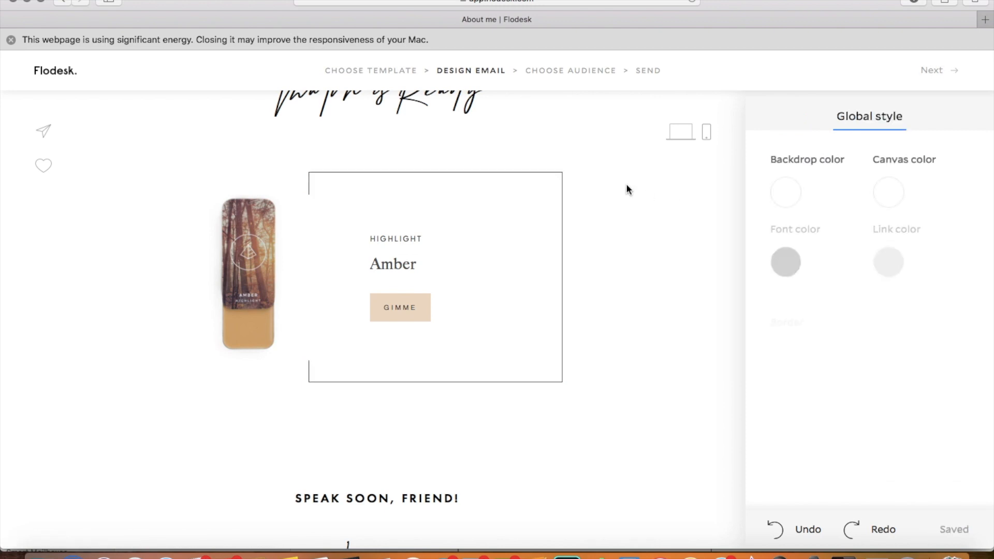
Step: Duplicate the Amber highlight block and change the copy's "HIGHLIGHT" label to "CONTOUR"
click(550, 329)
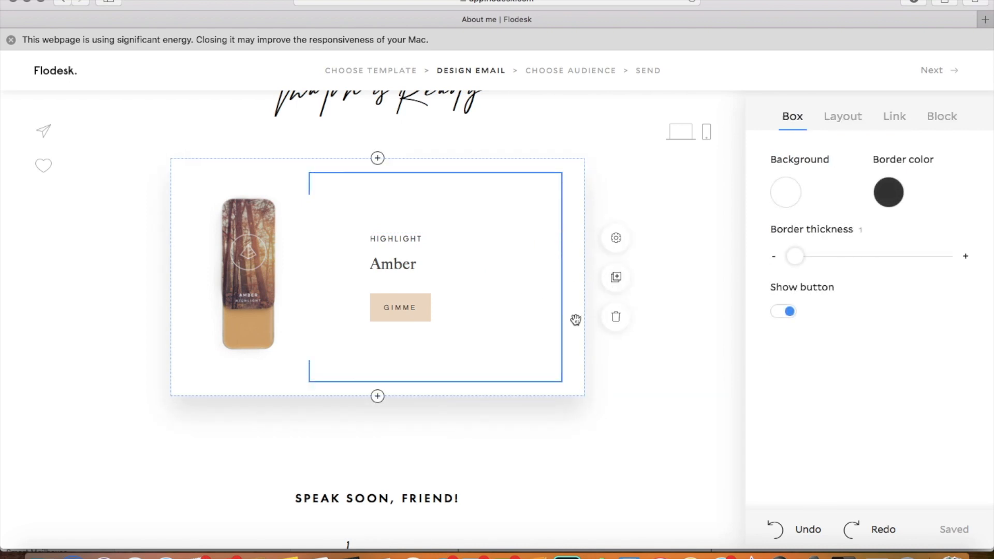
click(617, 278)
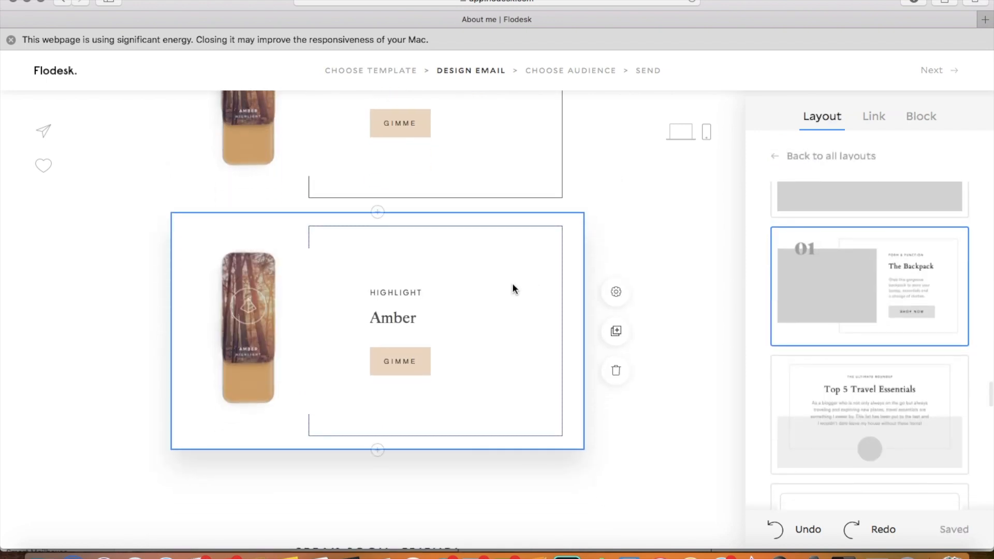
click(422, 292)
key(BackSpace)
key(BackSpace)
key(BackSpace)
key(BackSpace)
key(BackSpace)
key(BackSpace)
key(BackSpace)
key(BackSpace)
key(BackSpace)
text(CONTOUR)
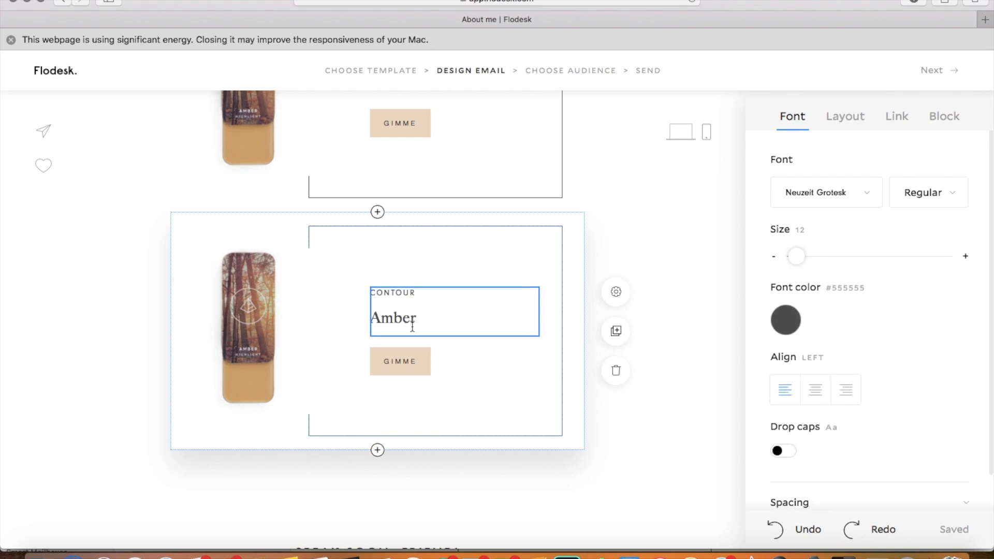
Step: Replace the contour block's Amber picture with the Stone contour product image and change its title to "Stone"
click(291, 324)
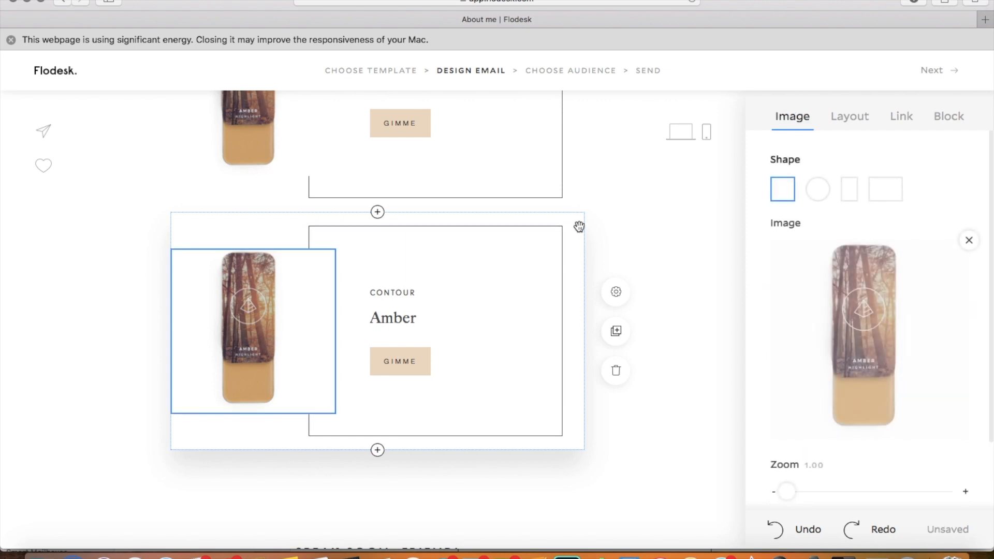
click(970, 242)
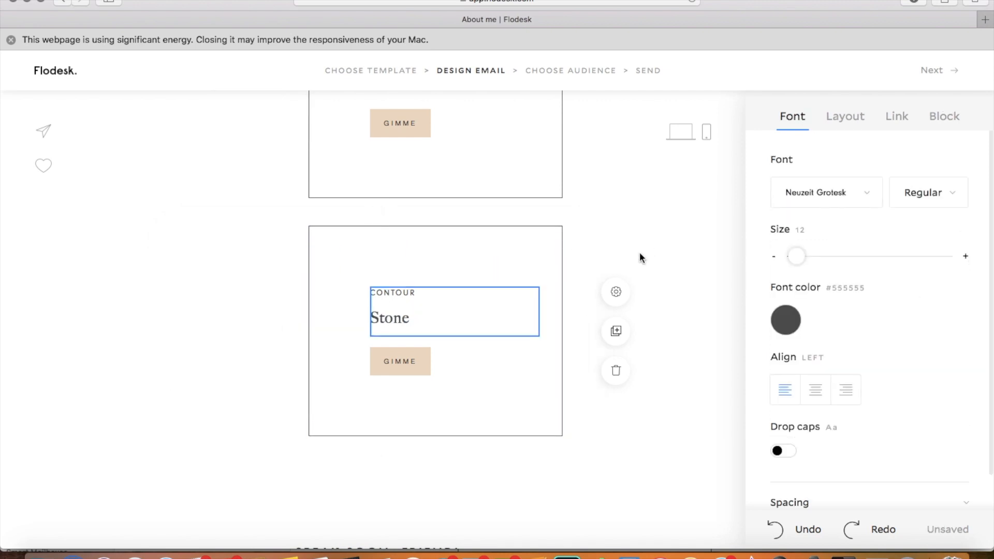
click(597, 322)
scroll(598, 321, up, 4)
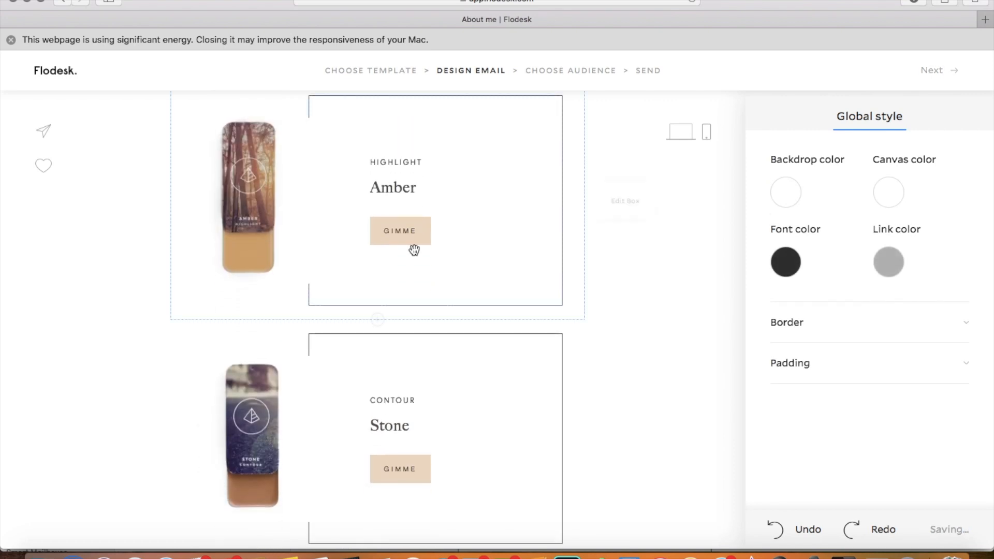
Step: Flip the Stone contour block so its image and boxed text swap sides
click(465, 401)
click(496, 359)
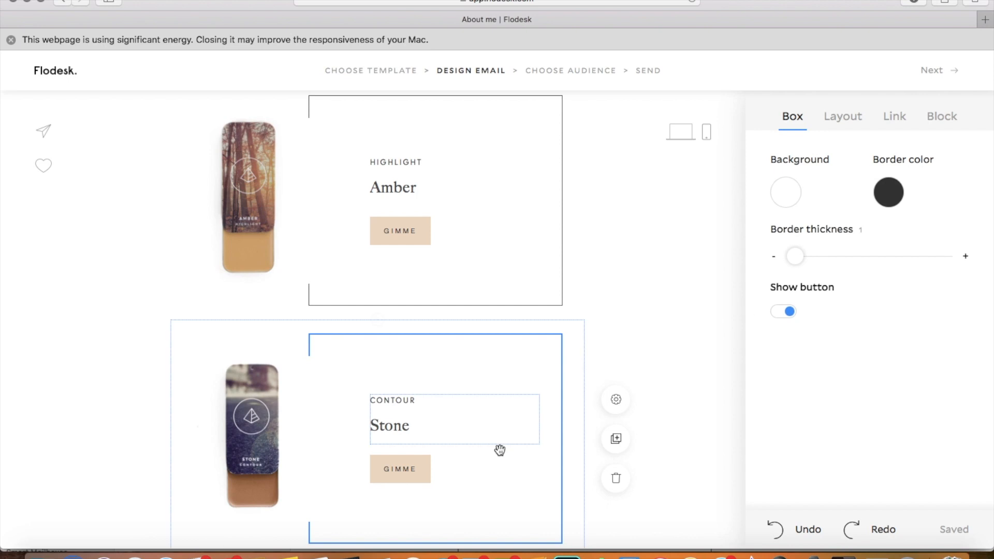
scroll(519, 367, down, 3)
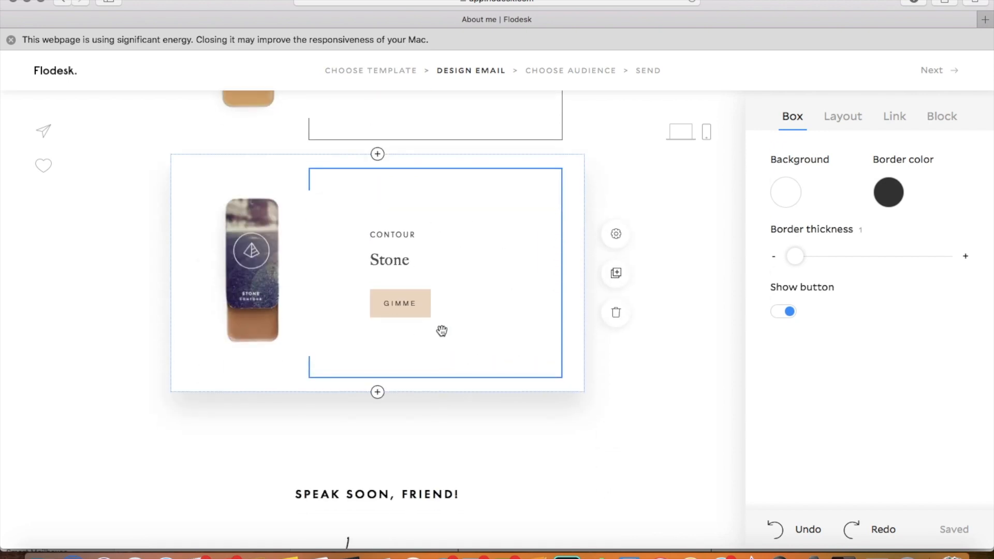
click(942, 119)
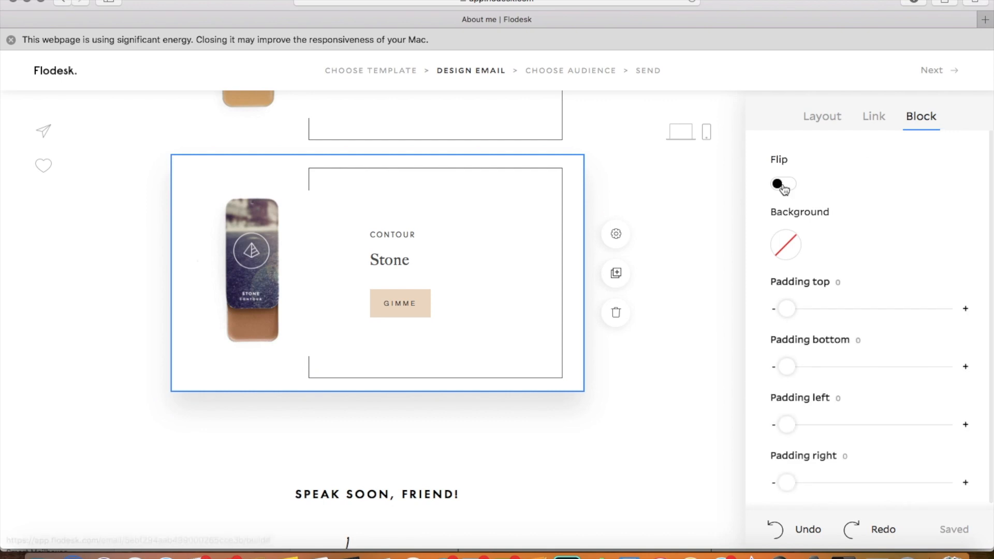
click(782, 184)
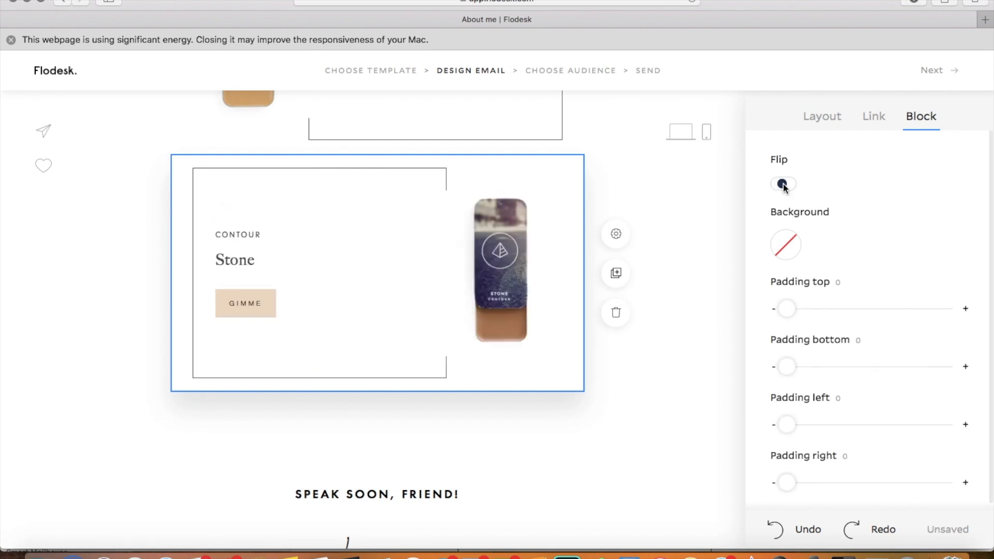
click(674, 213)
Step: Review the arrangement of the Amber and Stone blocks and inspect the "GIMME" button in each
scroll(673, 209, down, 2)
scroll(674, 208, up, 6)
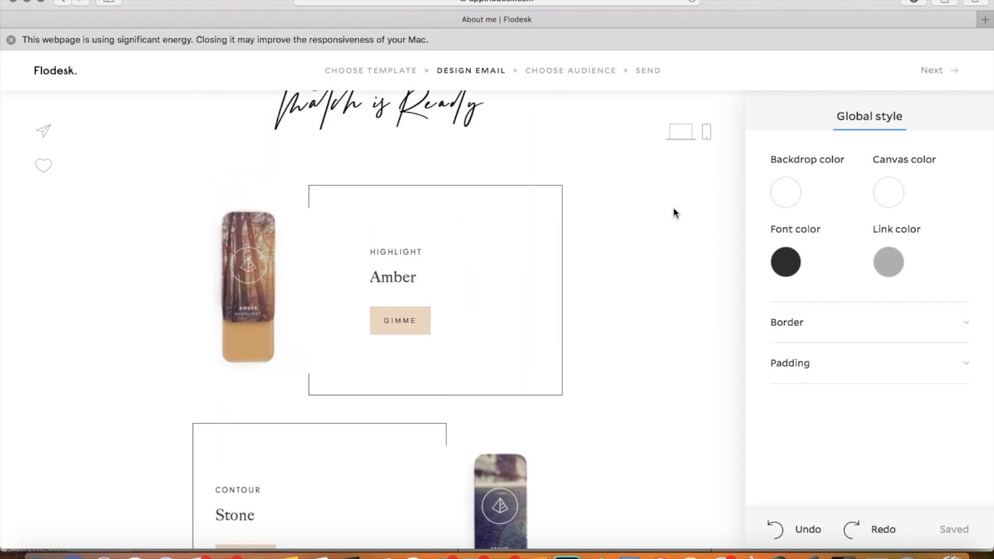
scroll(673, 212, down, 1)
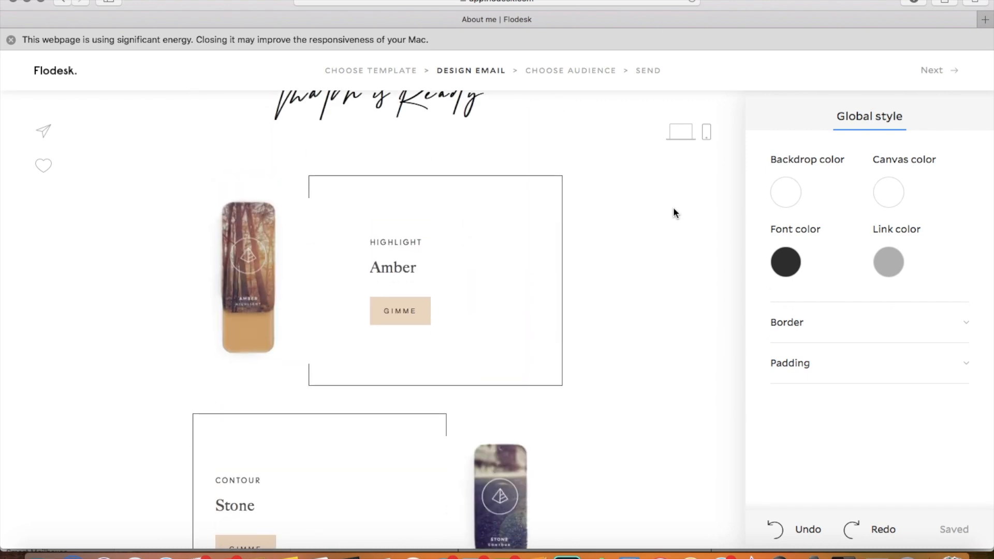
click(424, 316)
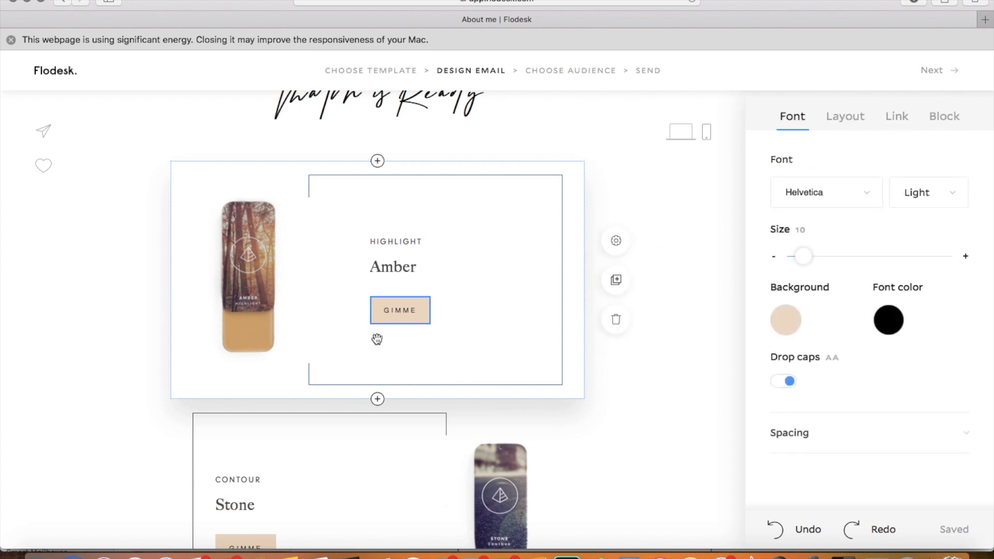
scroll(356, 347, down, 5)
click(262, 409)
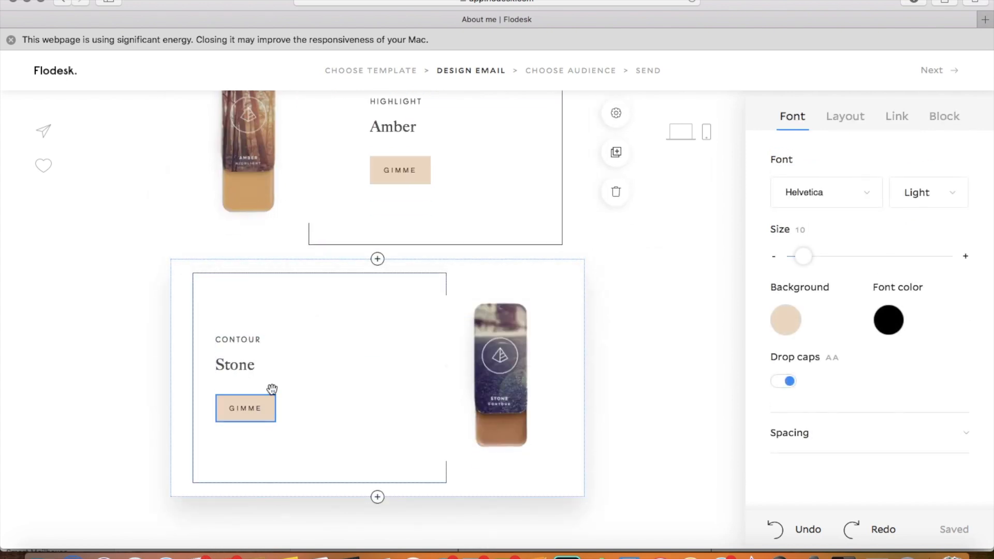
click(424, 168)
scroll(449, 278, up, 4)
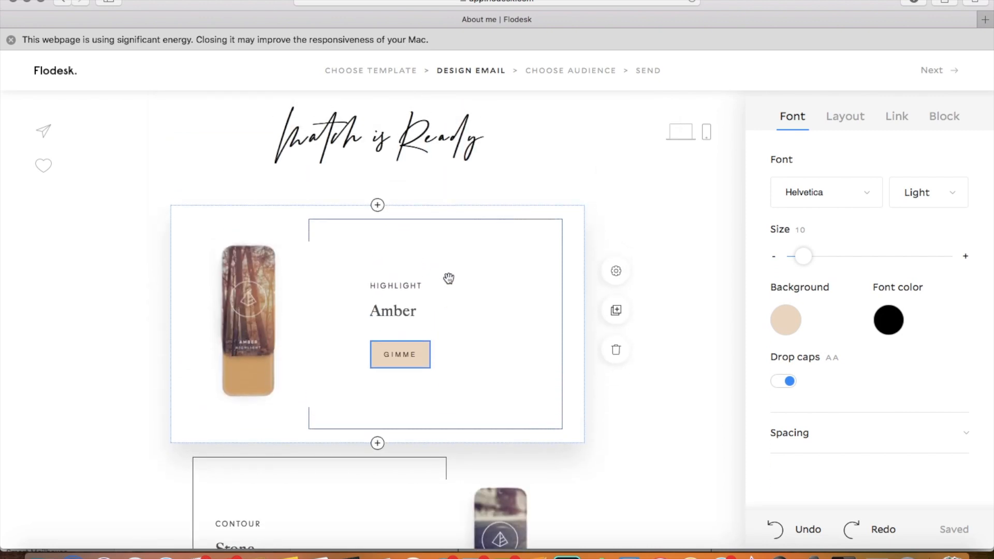
Step: Leave the "About me" email for the email list and open the "Maskcara Recommendation Template" draft for editing
scroll(448, 279, down, 3)
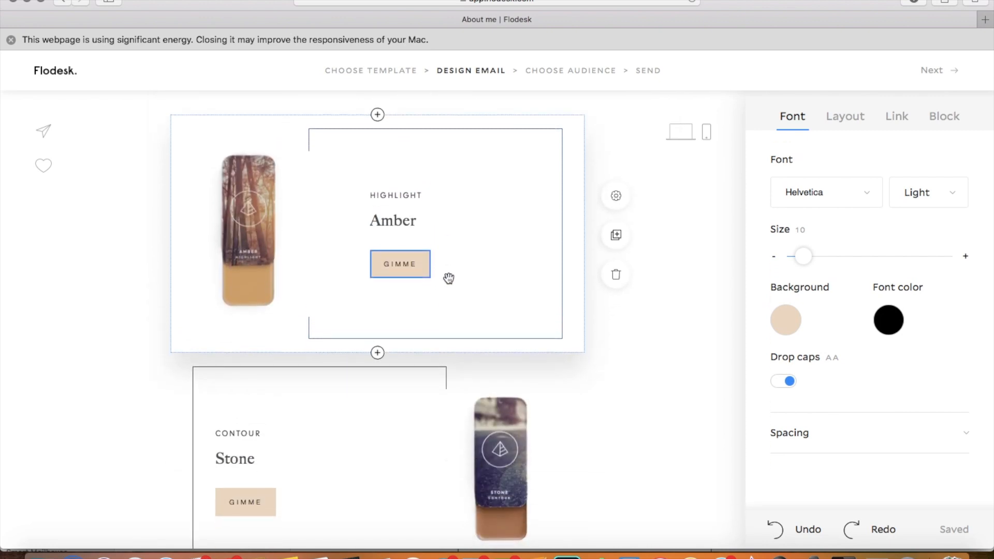
scroll(448, 279, down, 10)
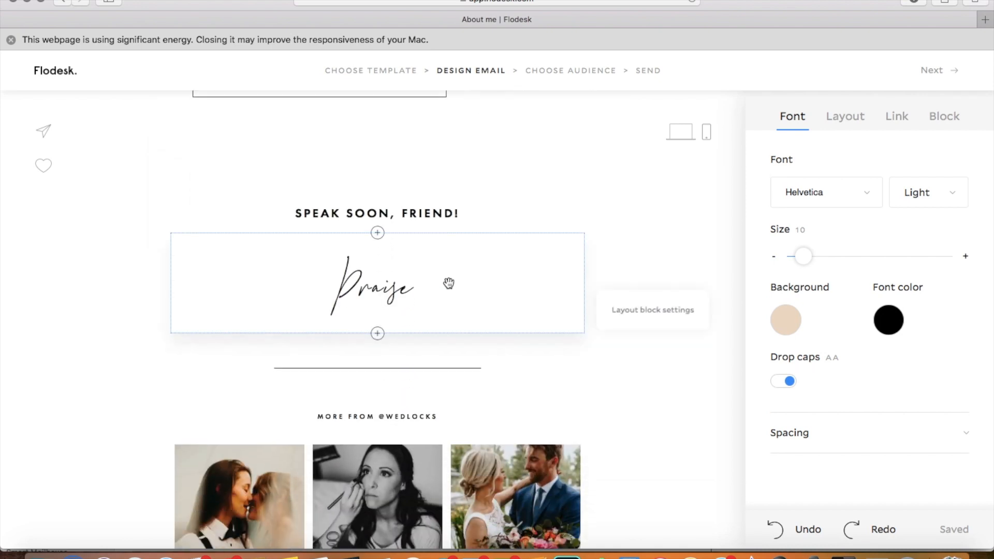
scroll(448, 283, up, 10)
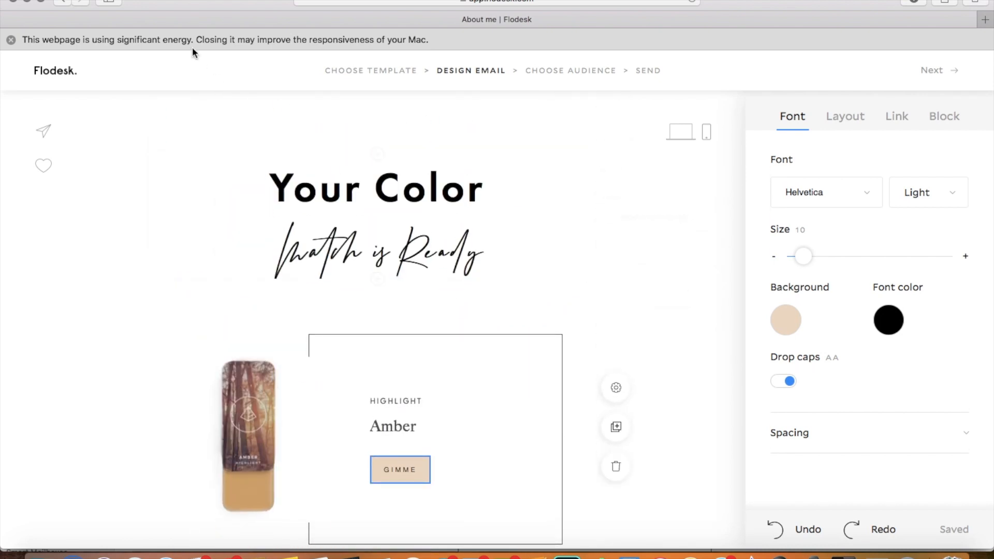
click(51, 74)
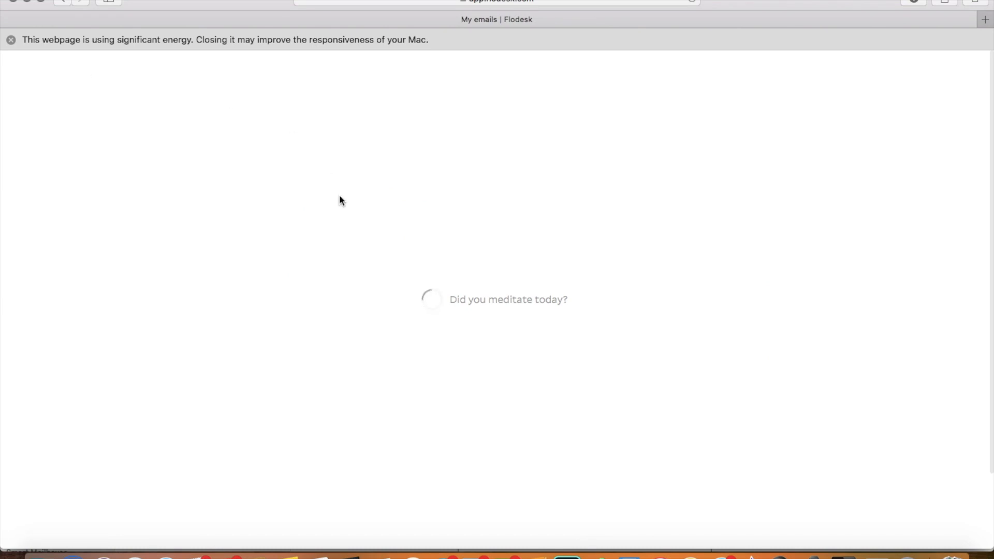
mouse_move(491, 343)
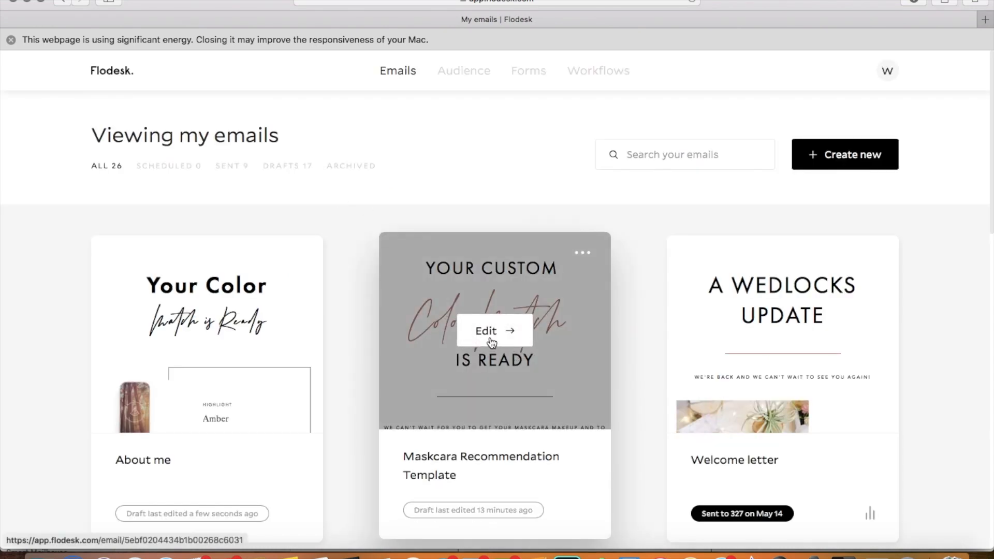
click(491, 341)
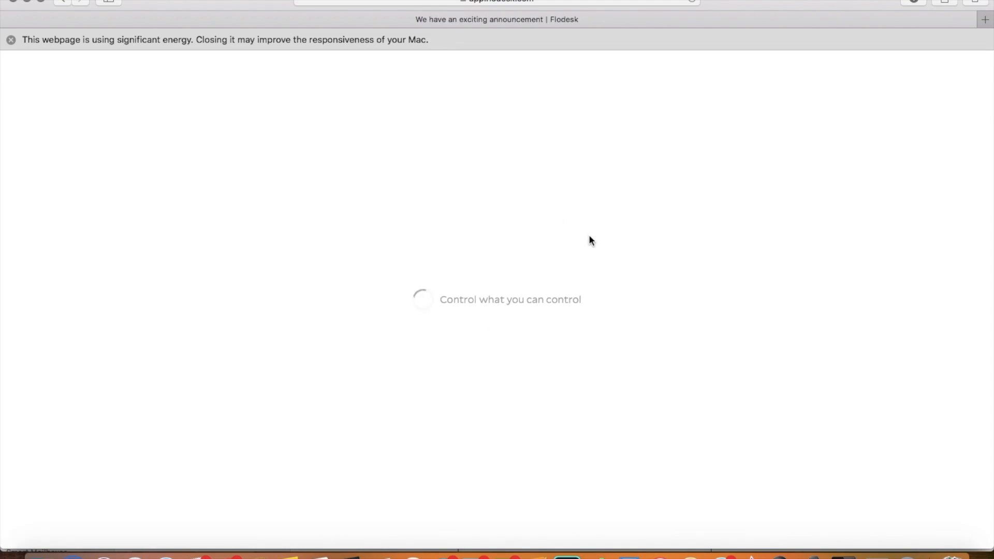
Step: Review the recommendation template from the "Your Custom Color Match is Ready" heading through the product blocks to the preloaded cart section and signature
scroll(561, 236, down, 1)
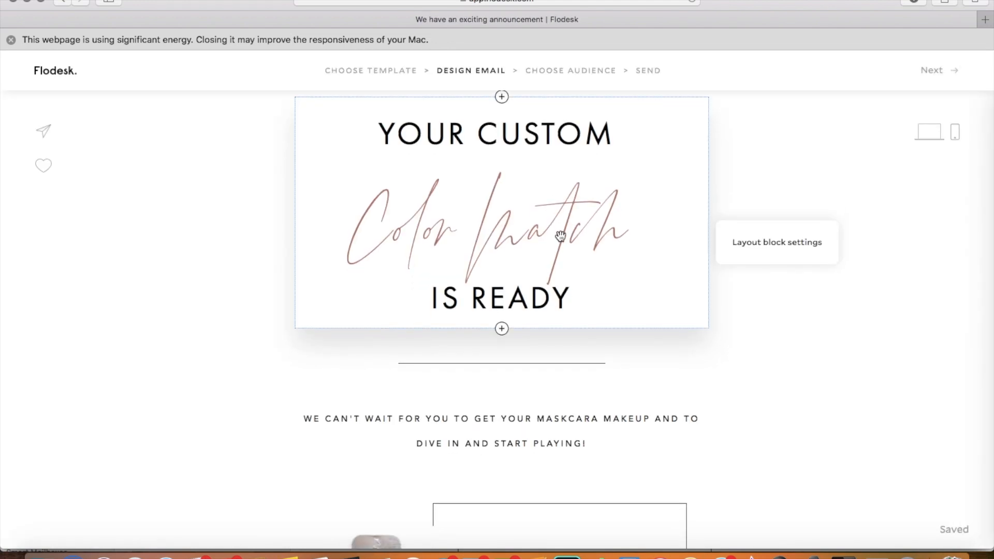
scroll(560, 236, down, 8)
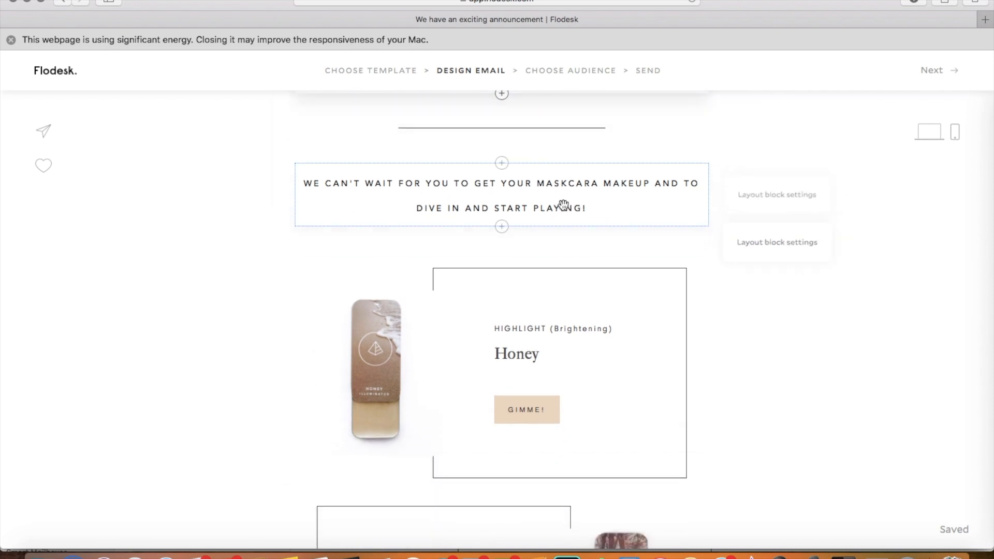
scroll(744, 260, down, 1)
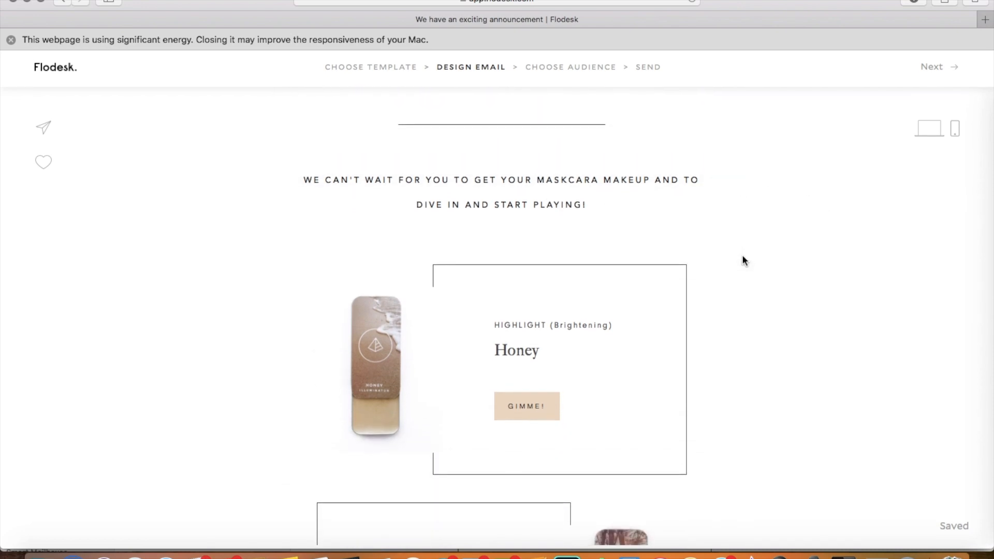
scroll(743, 257, down, 13)
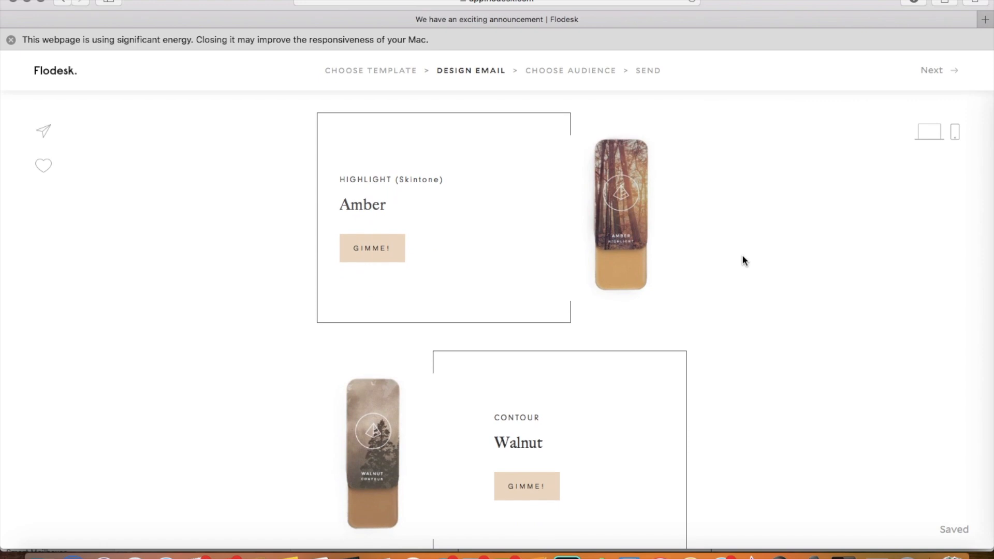
scroll(744, 260, down, 18)
scroll(744, 260, down, 18)
scroll(744, 259, down, 16)
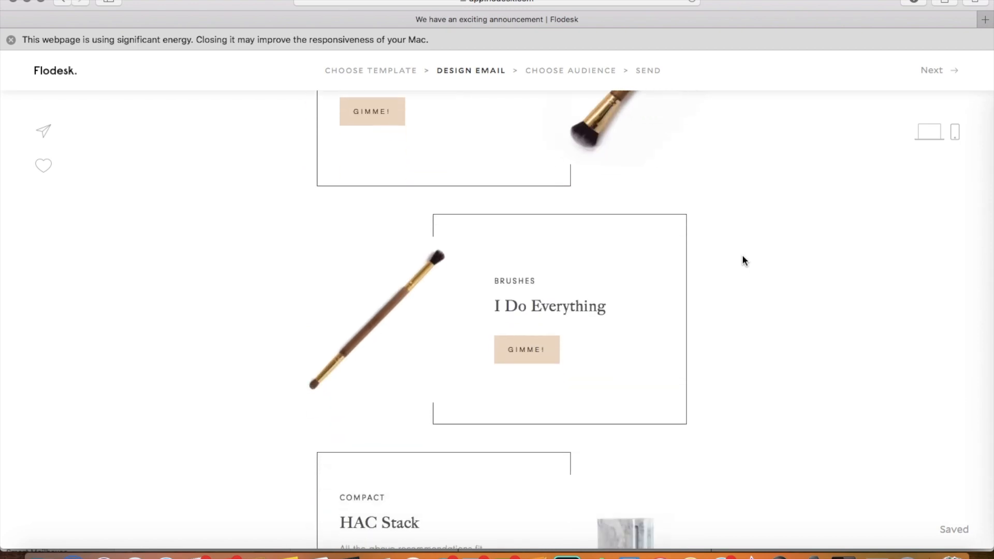
scroll(743, 259, down, 12)
scroll(744, 260, down, 6)
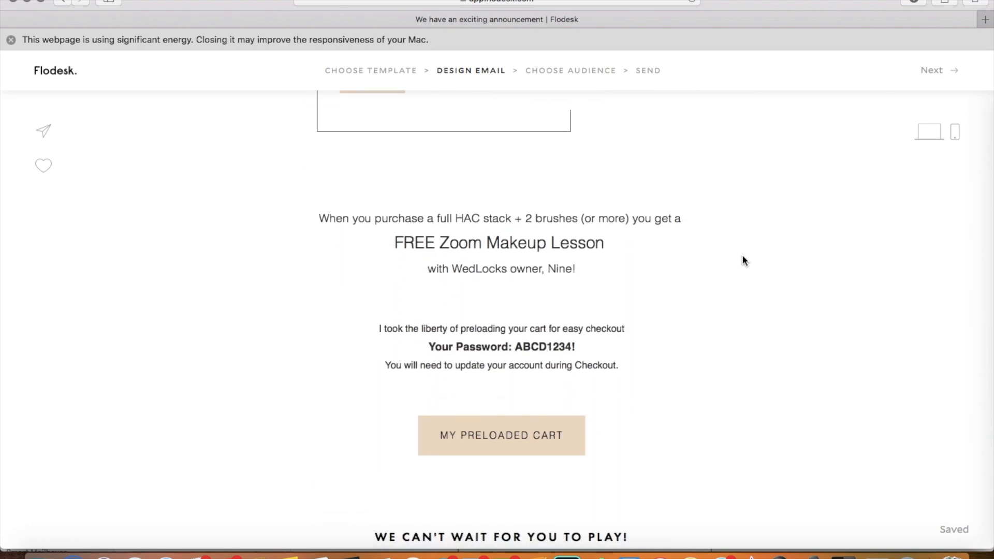
scroll(742, 257, down, 5)
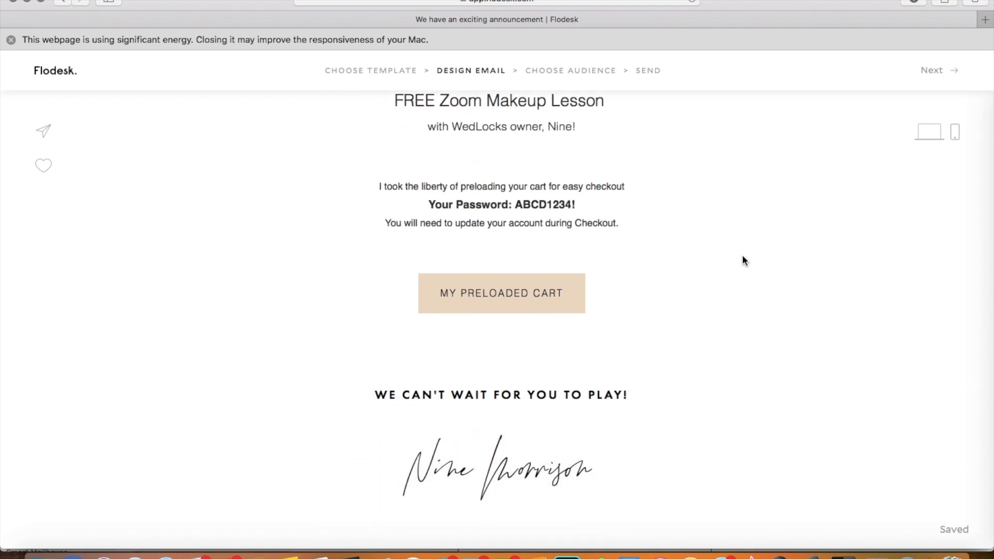
scroll(743, 260, down, 5)
scroll(743, 260, up, 20)
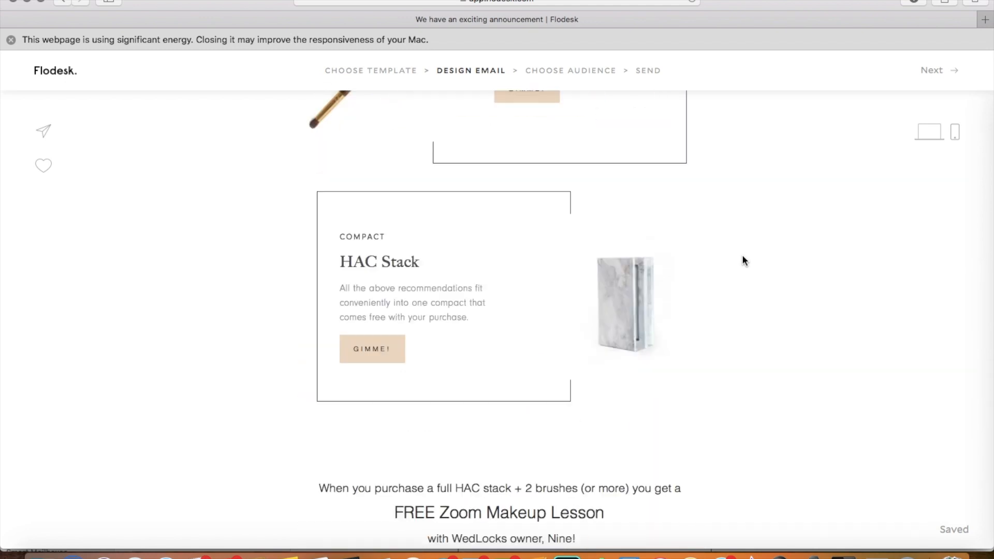
scroll(742, 259, up, 9)
scroll(743, 257, up, 15)
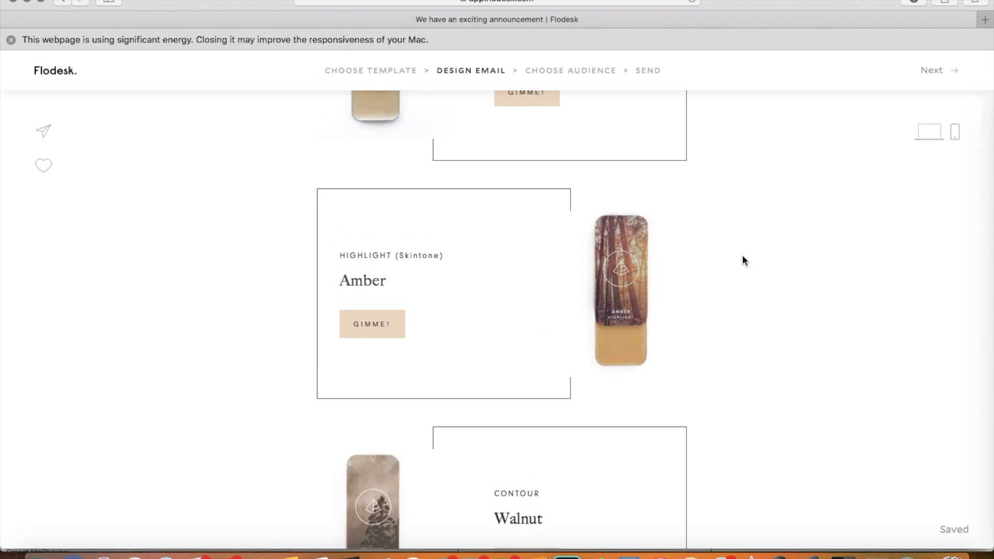
scroll(743, 257, up, 5)
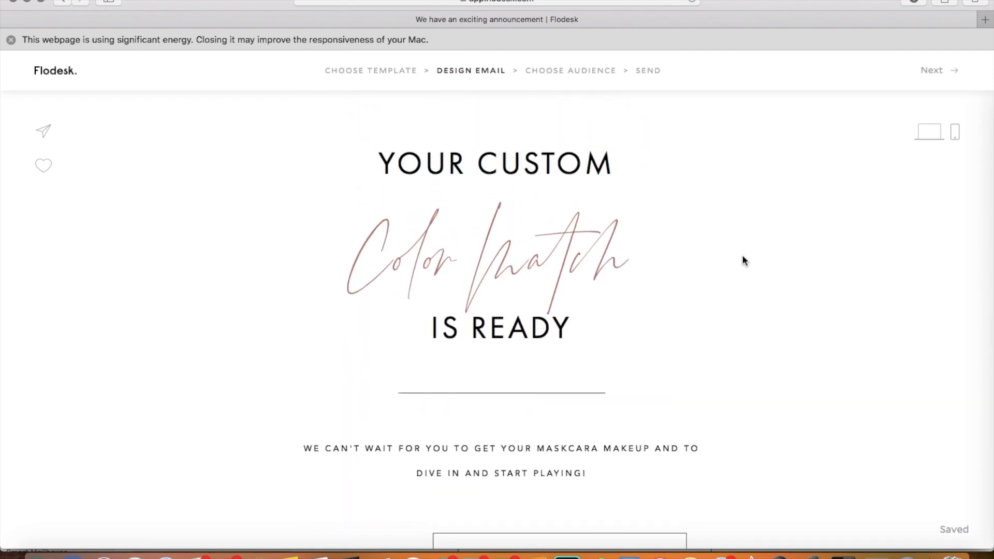
scroll(477, 241, down, 5)
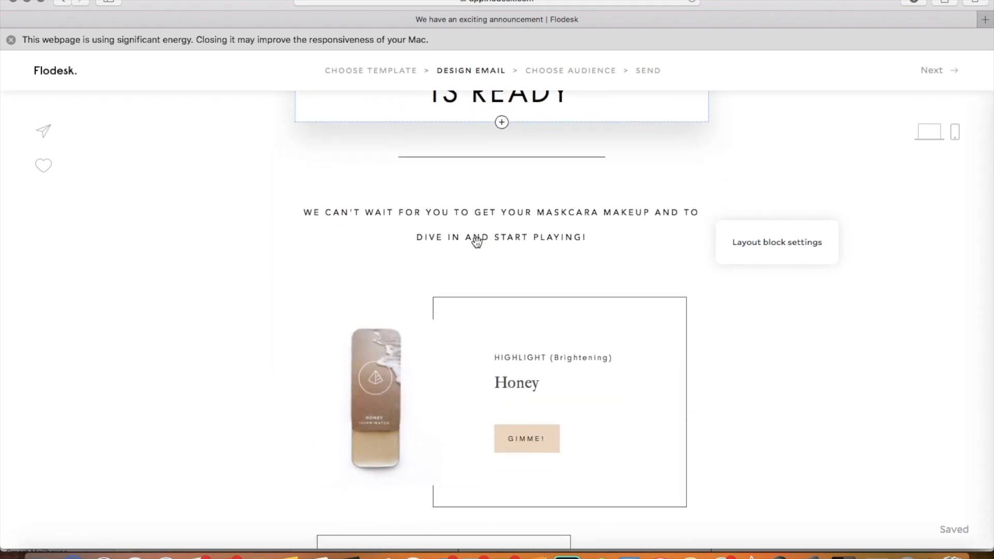
scroll(332, 181, up, 5)
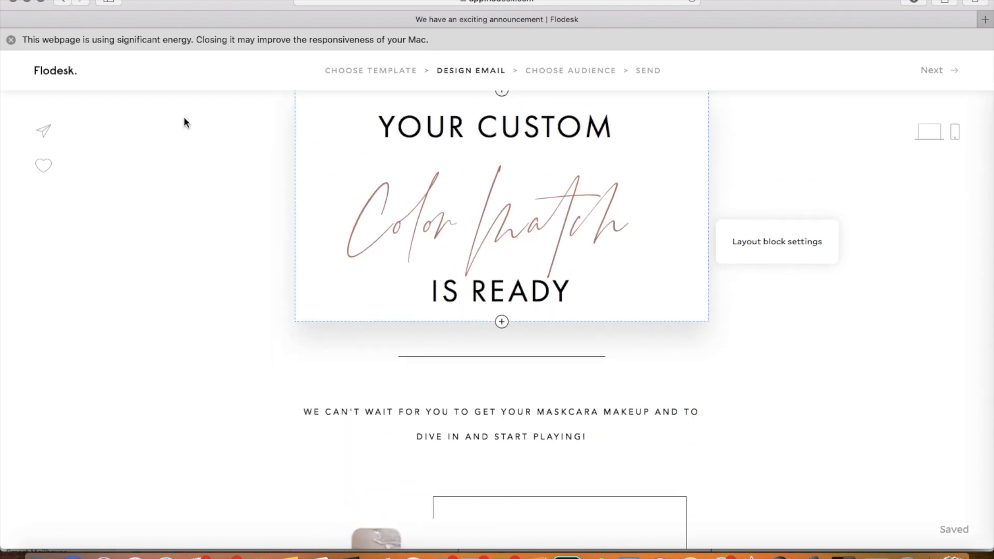
Step: Return to the email list and duplicate the "Maskcara Recommendation Template" draft
click(66, 78)
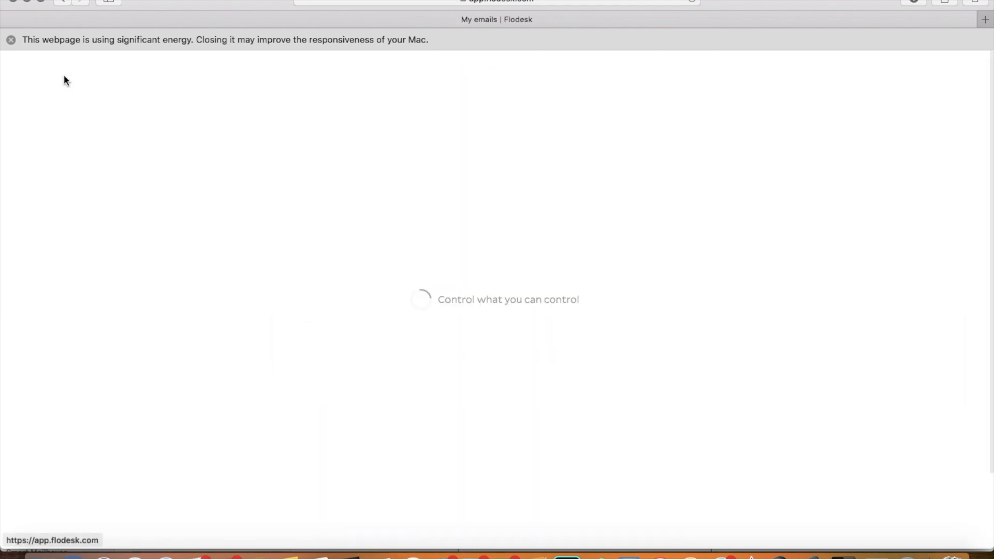
mouse_move(299, 276)
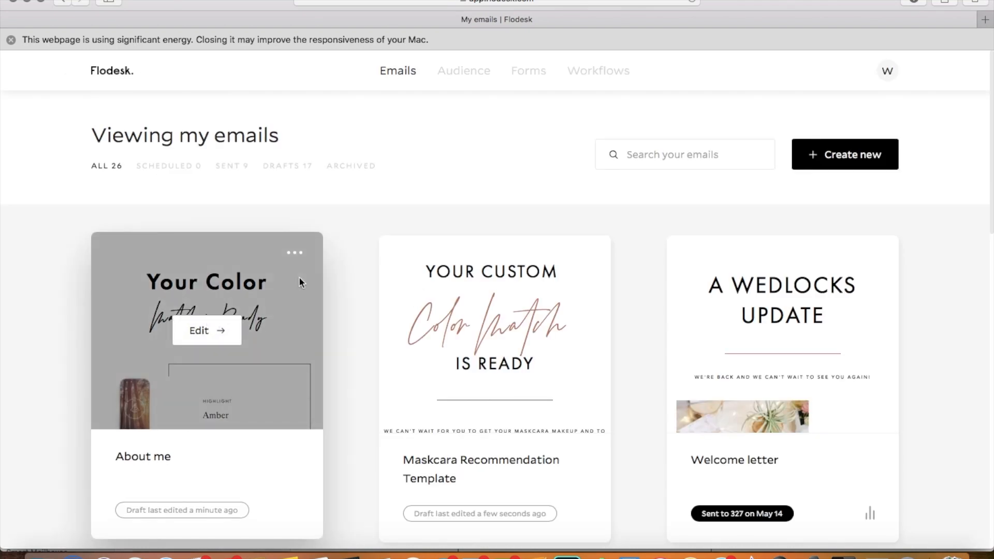
mouse_move(590, 254)
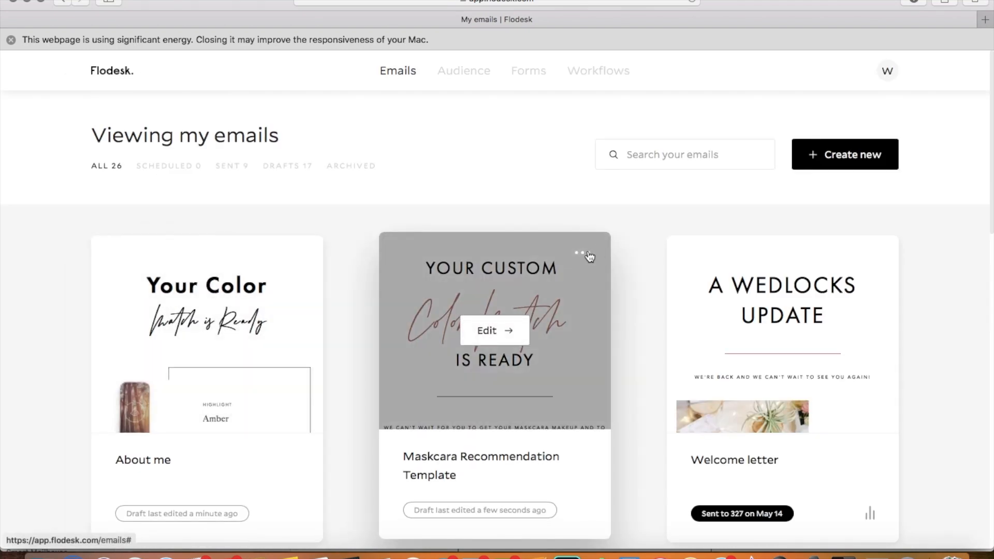
scroll(506, 436, down, 4)
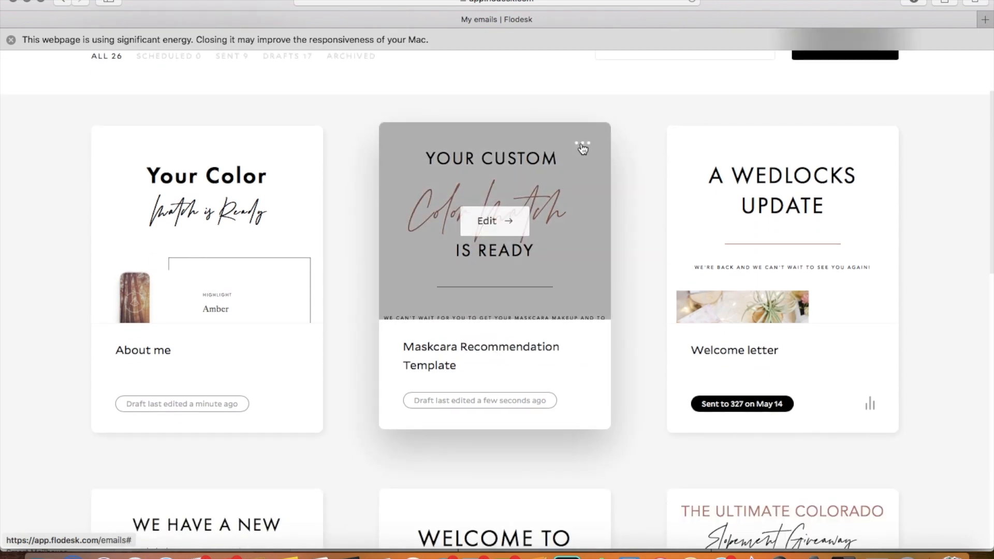
click(582, 144)
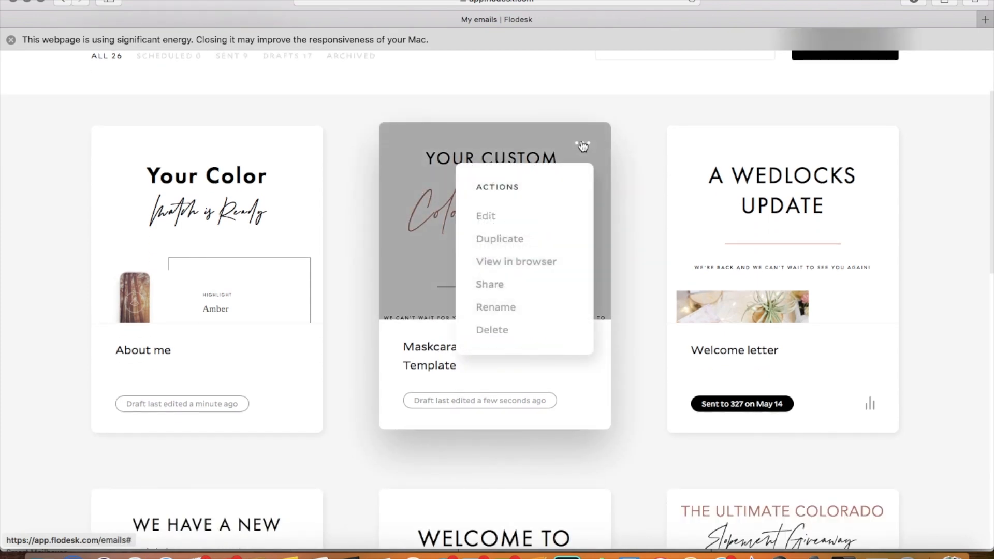
click(492, 249)
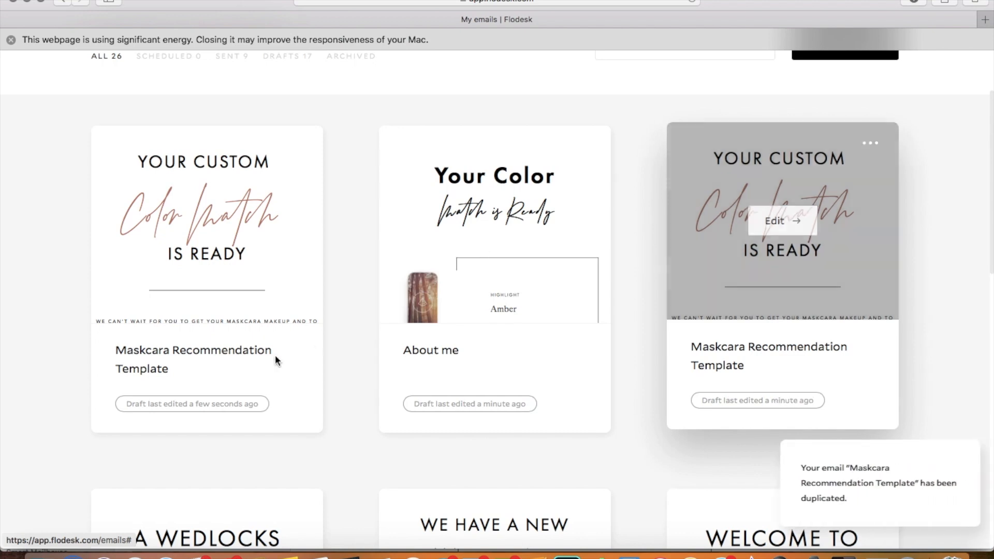
Step: Rename the duplicated "Maskcara Recommendation Template" with the client's full name and save it
click(297, 145)
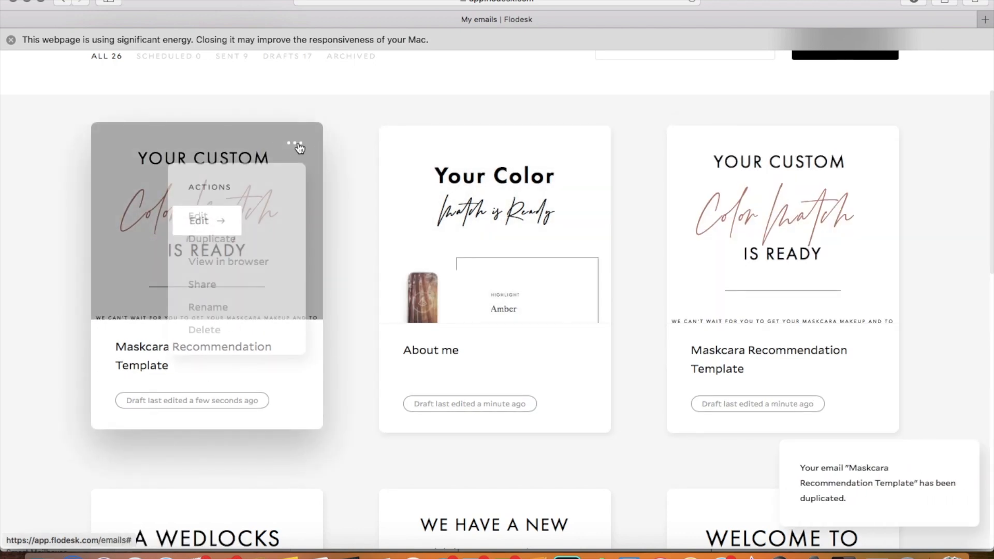
click(208, 308)
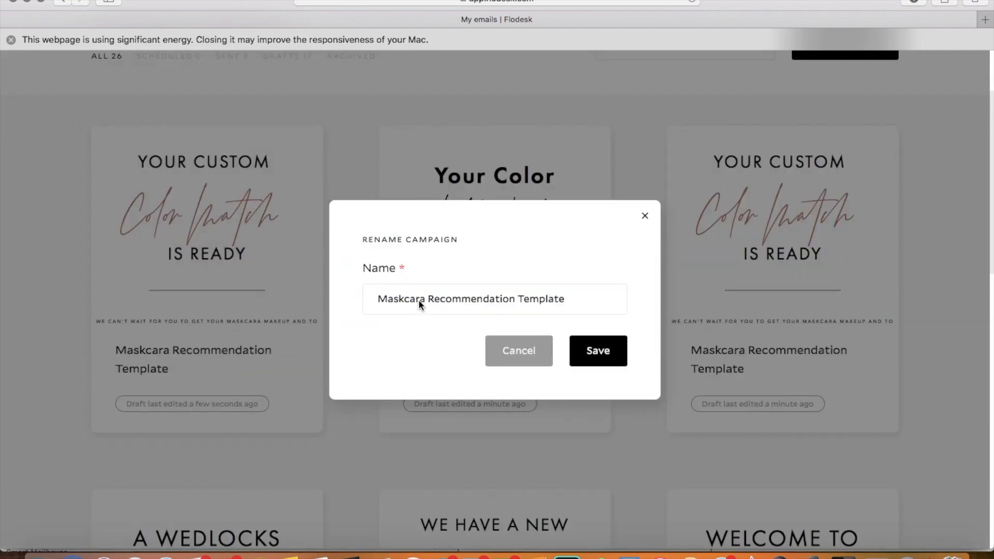
triple_click(417, 300)
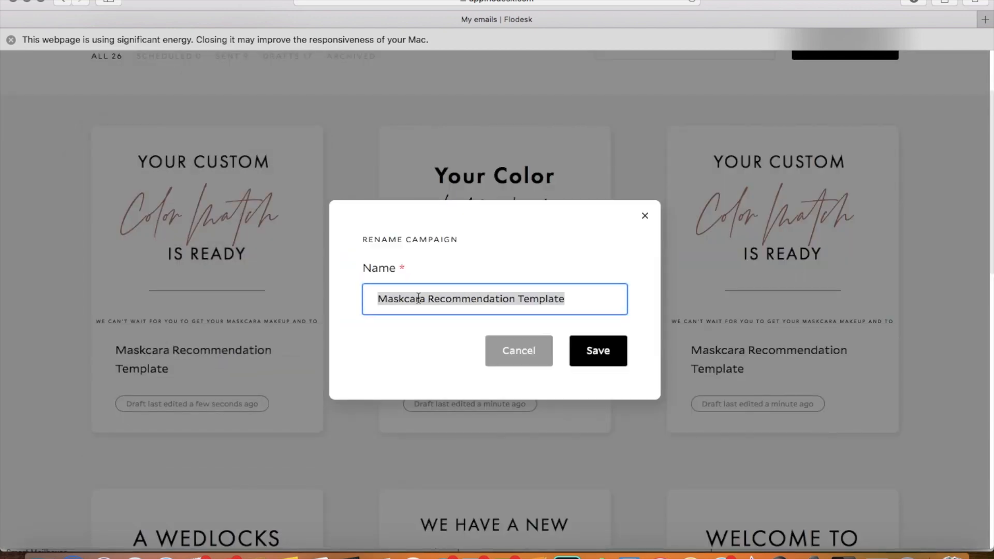
triple_click(419, 299)
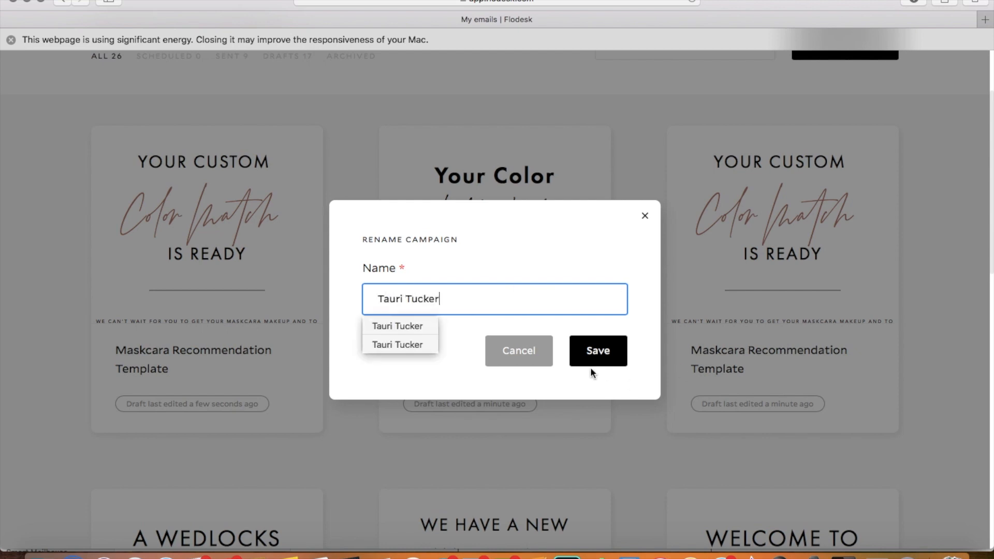
click(595, 351)
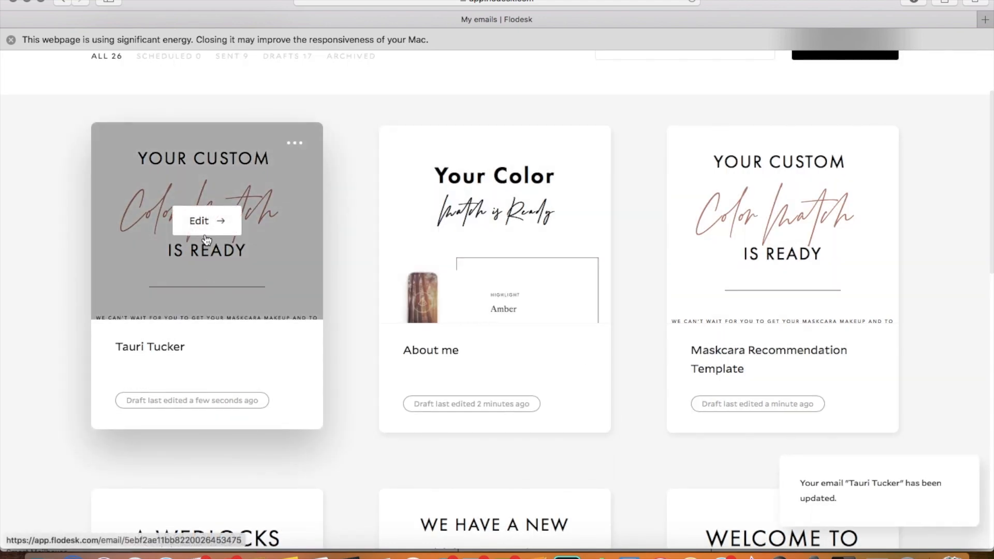
Step: Open the client's renamed copy and examine its product recommendations, from the highlight and contour shades to the eyeshadow quad and brushes
click(203, 223)
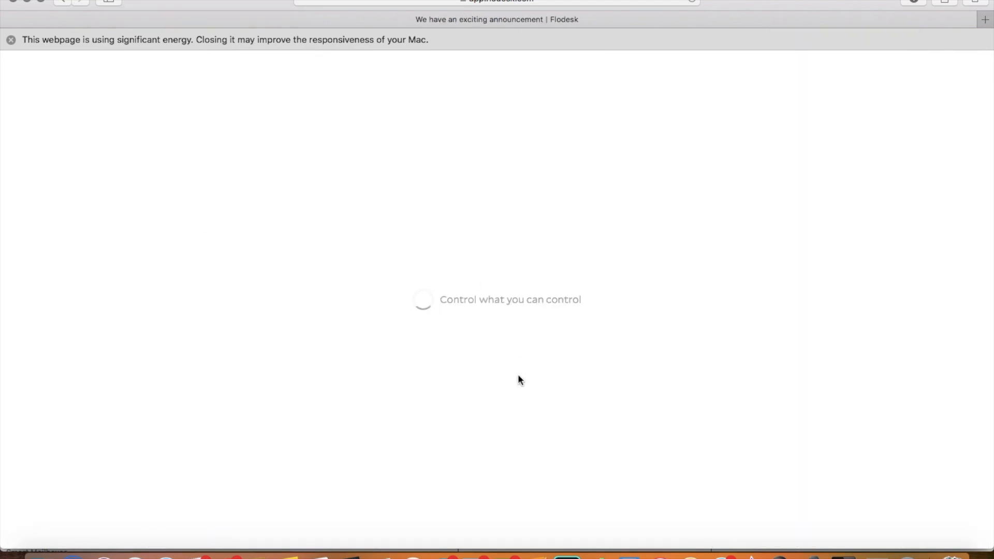
scroll(607, 346, down, 15)
scroll(607, 347, down, 5)
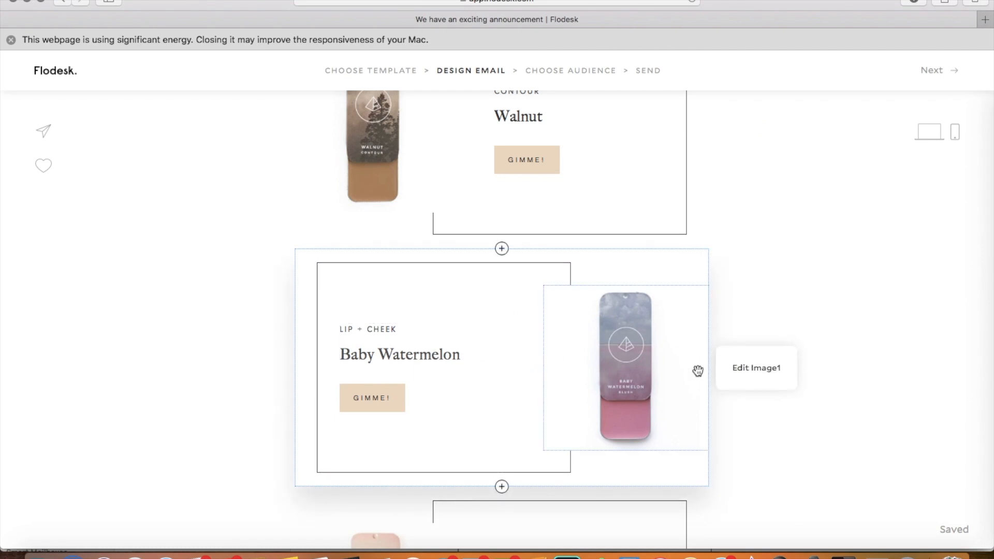
scroll(685, 383, down, 18)
scroll(686, 386, down, 15)
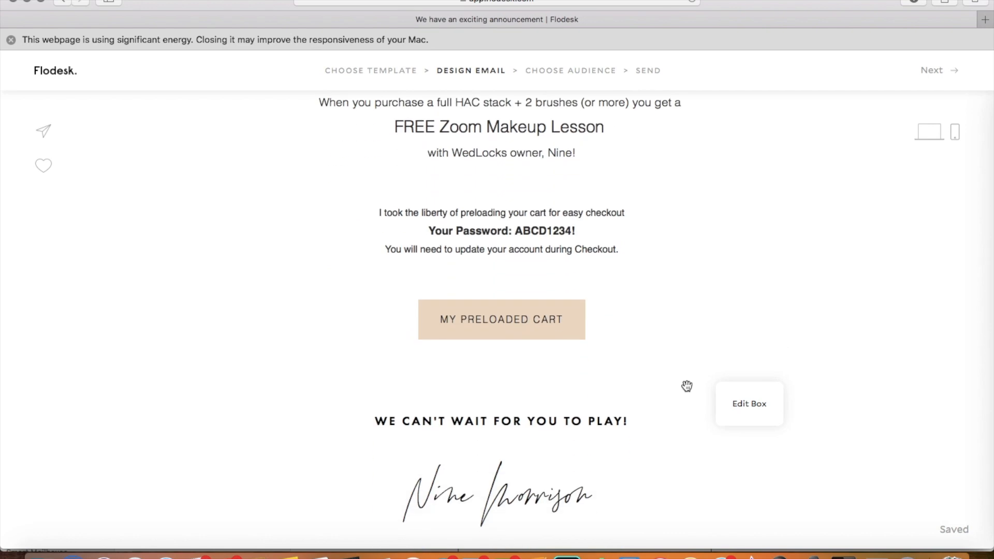
scroll(686, 386, down, 10)
scroll(686, 386, up, 20)
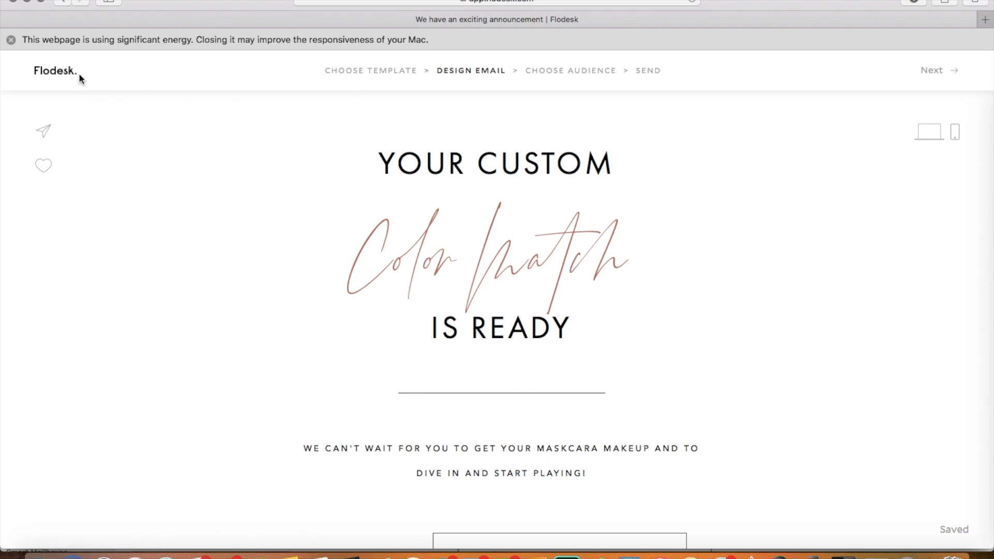
scroll(232, 165, down, 15)
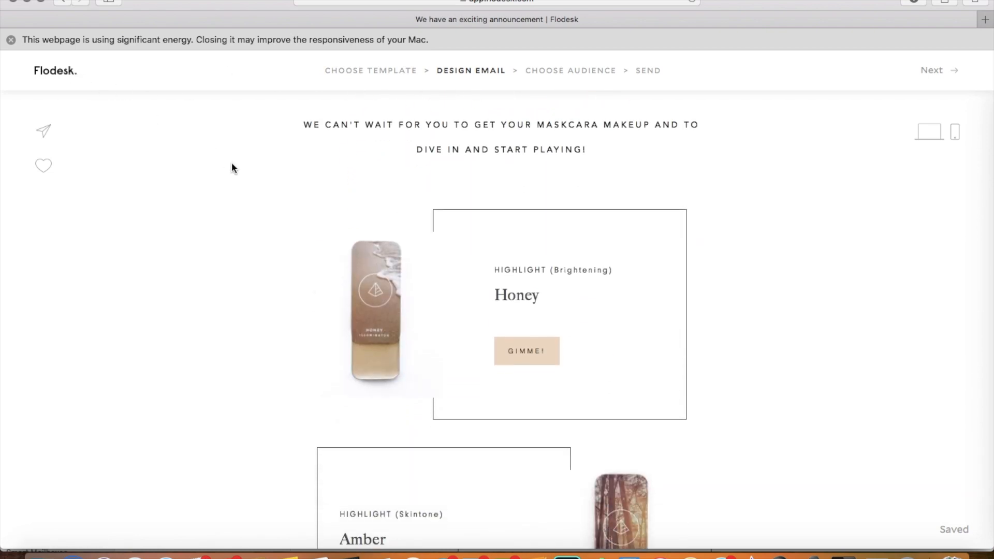
scroll(231, 165, down, 15)
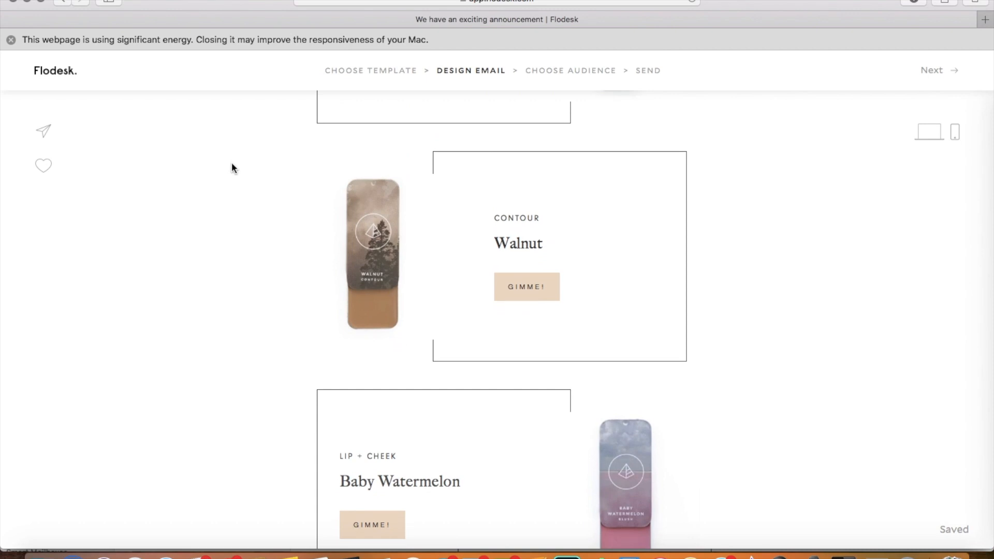
scroll(231, 167, down, 10)
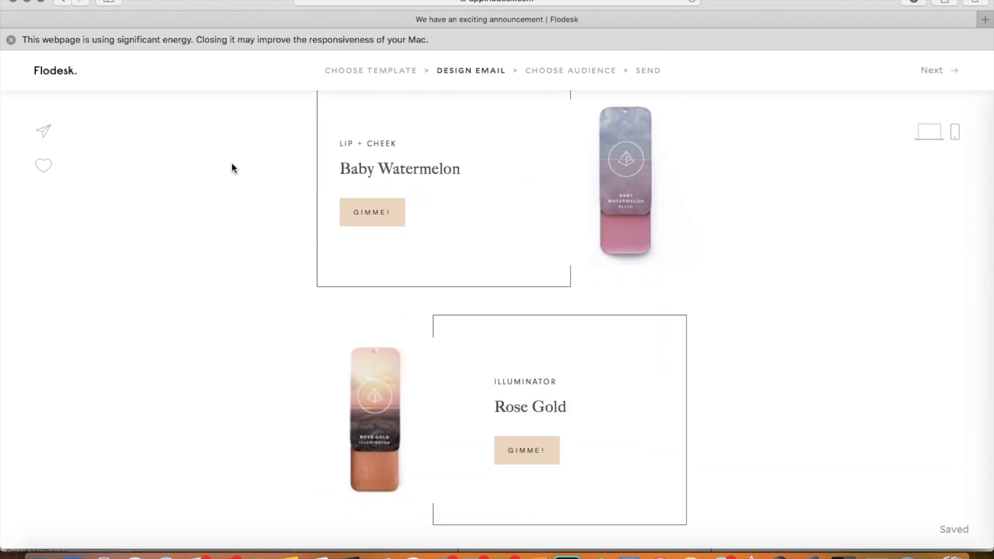
scroll(232, 167, down, 8)
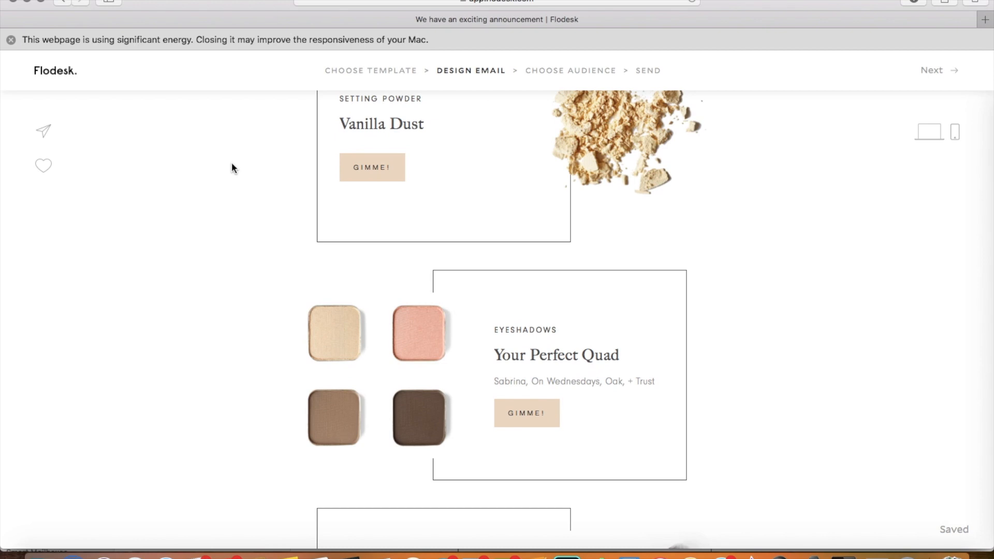
scroll(810, 282, down, 1)
scroll(811, 285, down, 2)
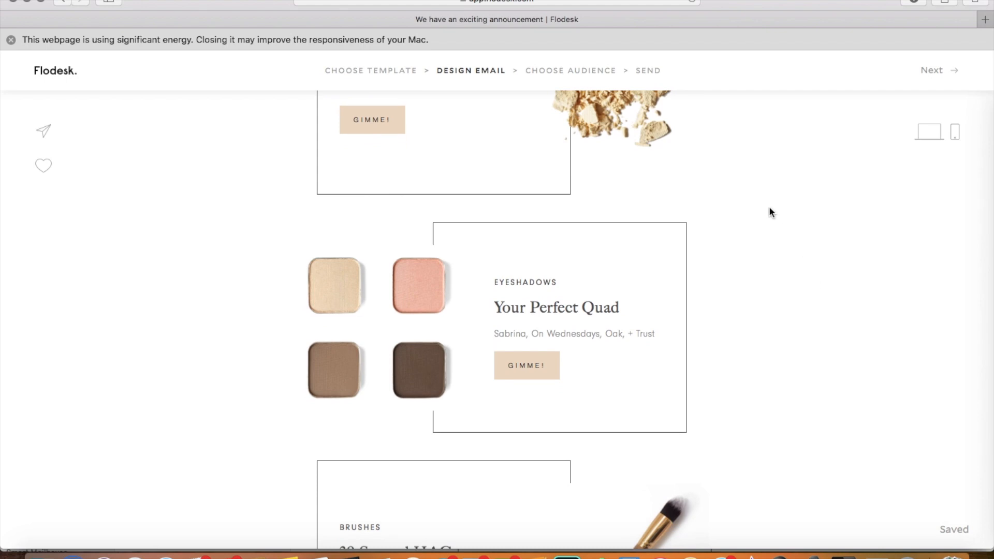
scroll(769, 209, down, 5)
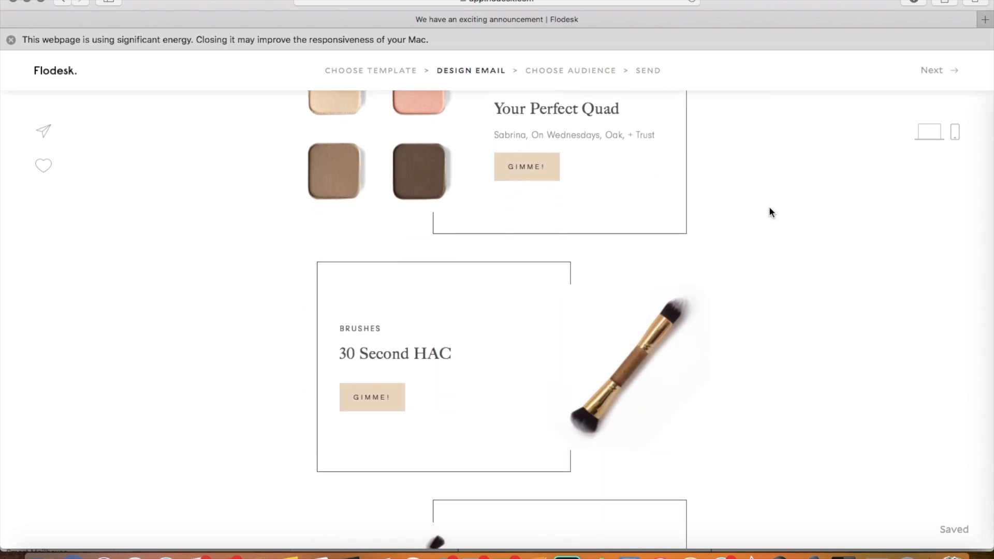